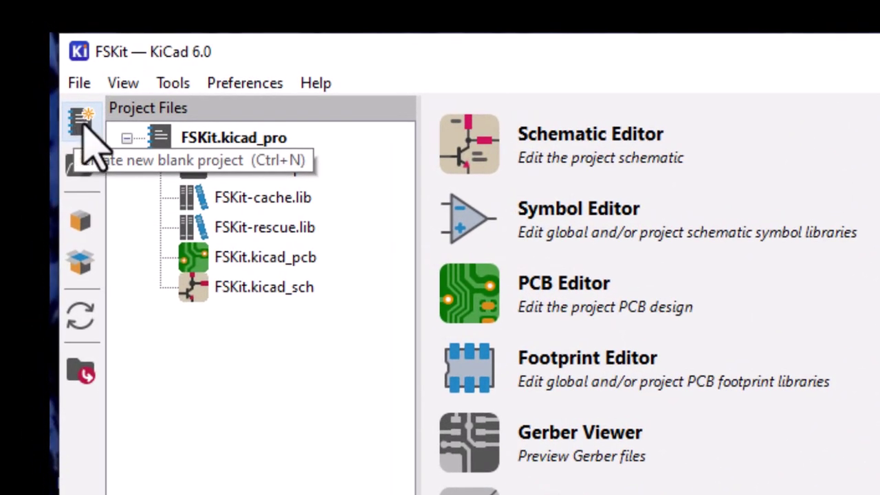
- Create a new project named SMD continuity tester in its own folder, inside the personal user folder that contains FSKit
left_click(79, 122)
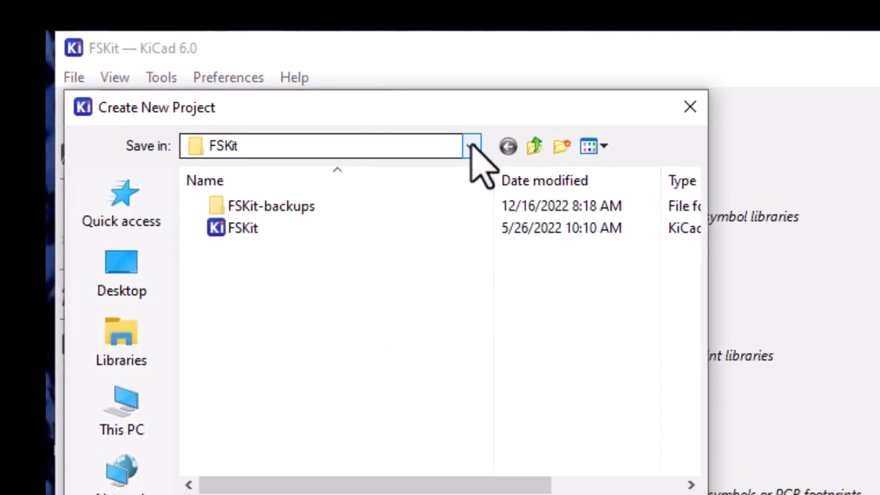
left_click(473, 147)
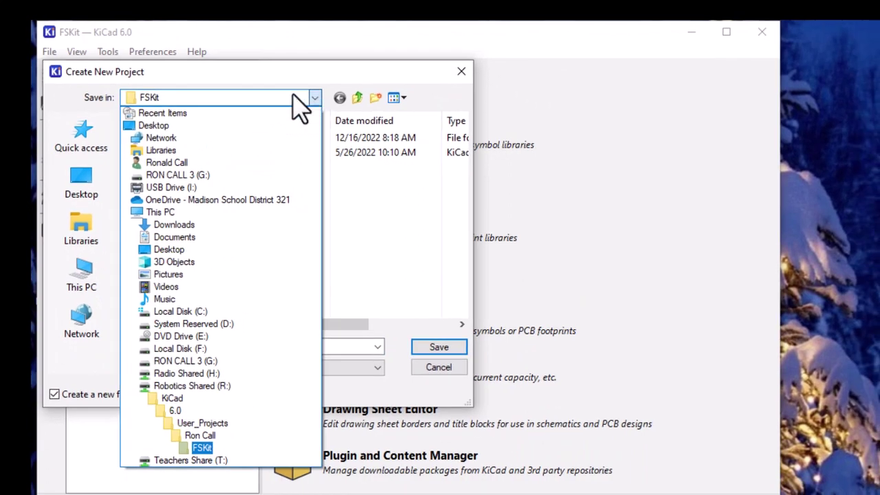
left_click(198, 435)
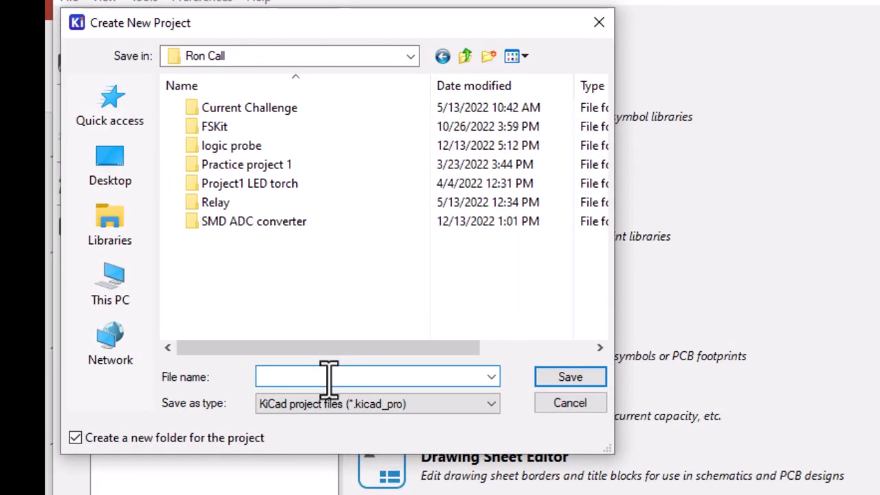
type("SMD continuit")
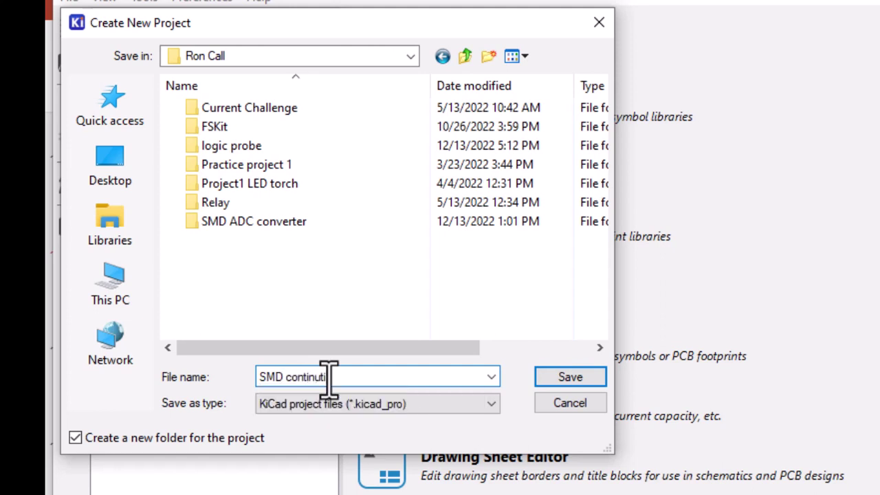
type("y tester")
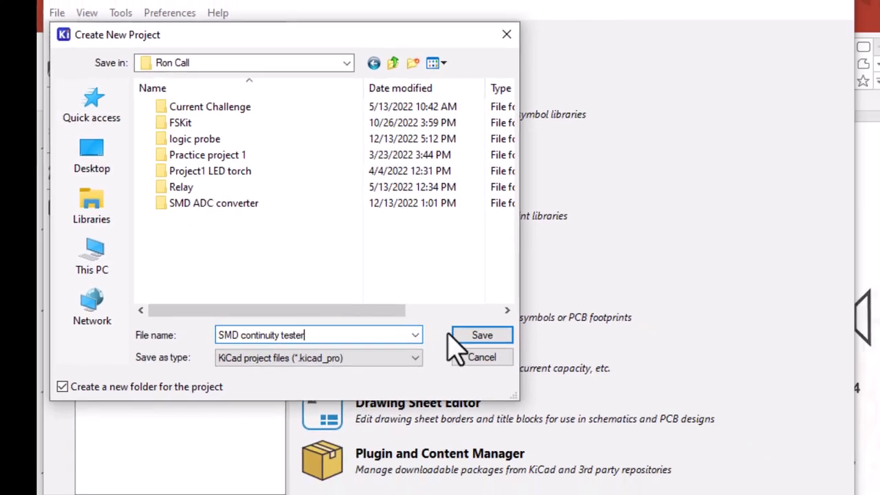
left_click(570, 377)
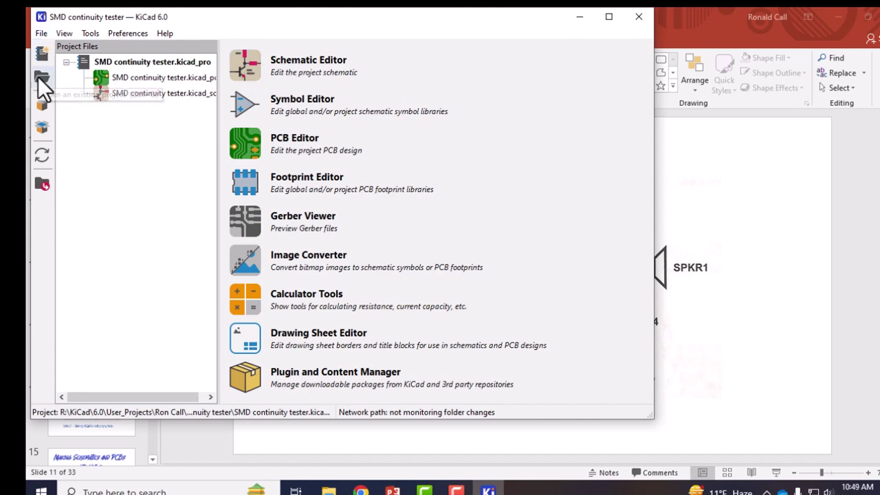
- In the Schematic Editor, fill the title block with issue date 2022-12-16, title SMD continuity tester, and Author: plus the author's name as Comment1
left_click(252, 75)
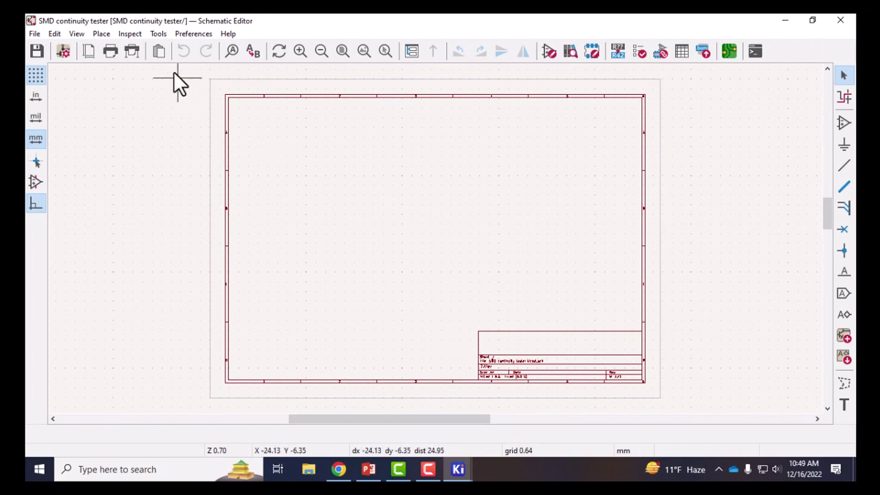
left_click(89, 52)
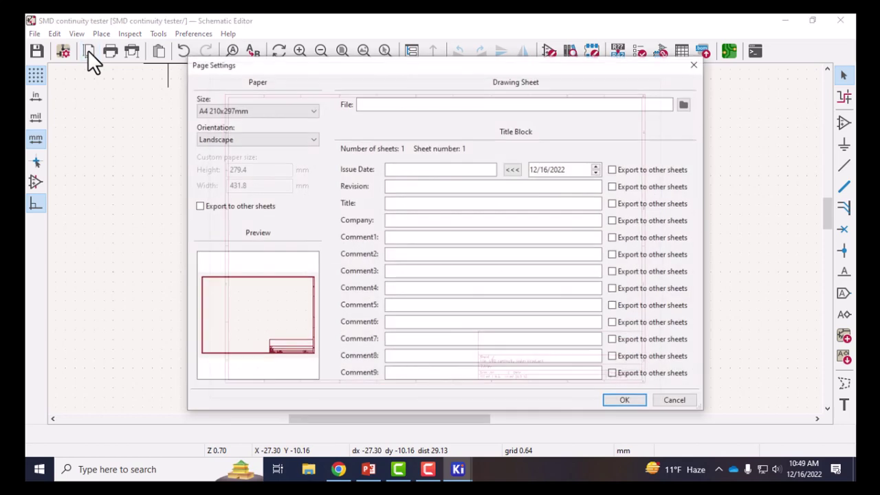
left_click(513, 169)
left_click(399, 203)
type("SMD contin")
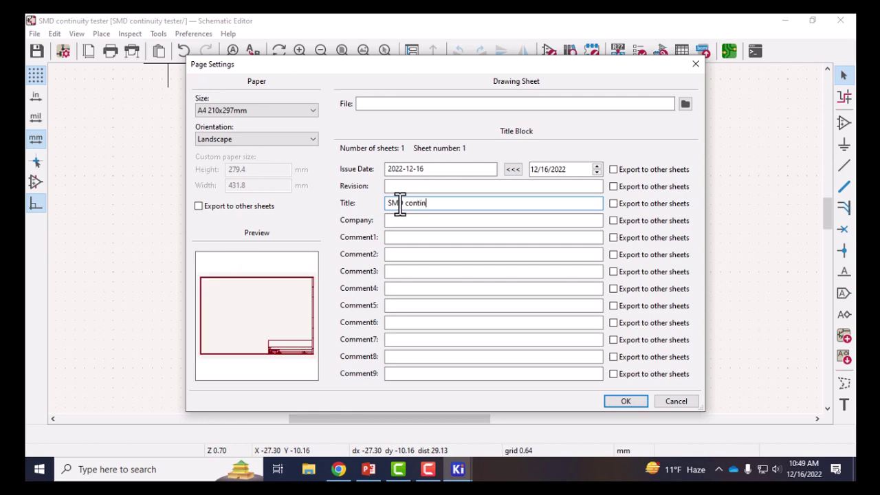
type("uity tester")
left_click(401, 237)
type("A")
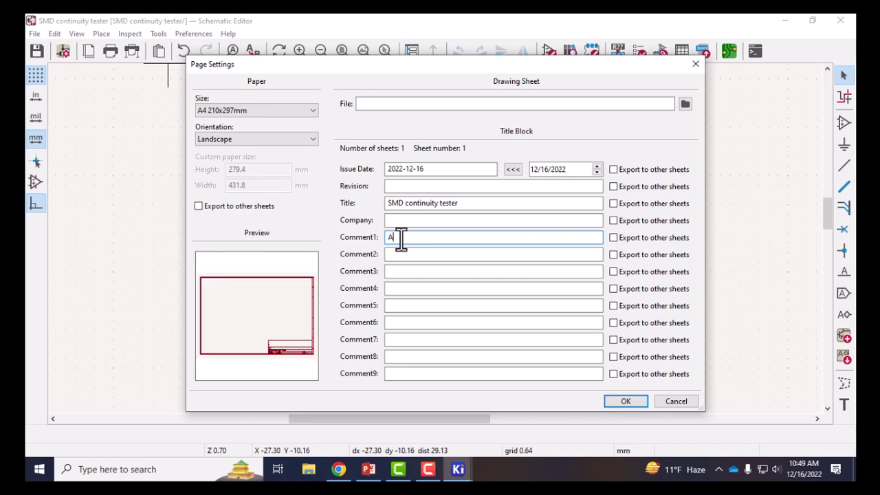
type("uthor: Ron Call")
left_click(629, 399)
left_click(621, 399)
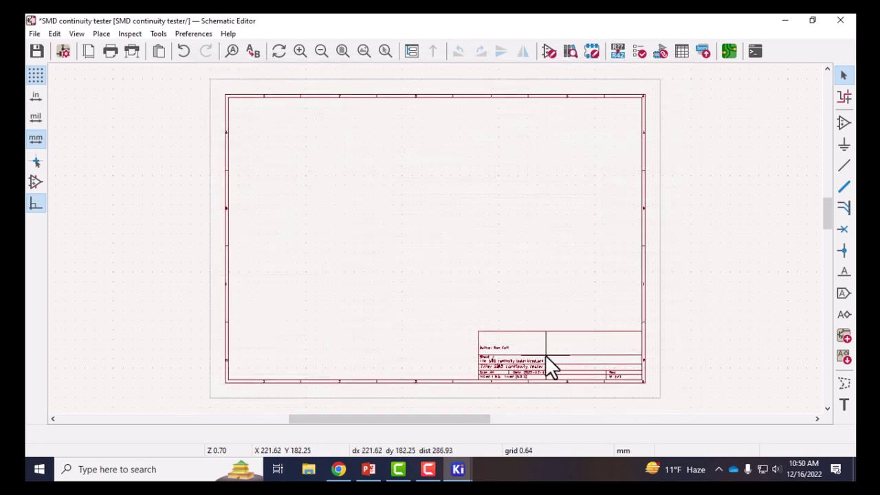
- Examine the author, title and date entries in the sheet's title block, and look over the empty sheet
scroll(529, 364, "up", 5)
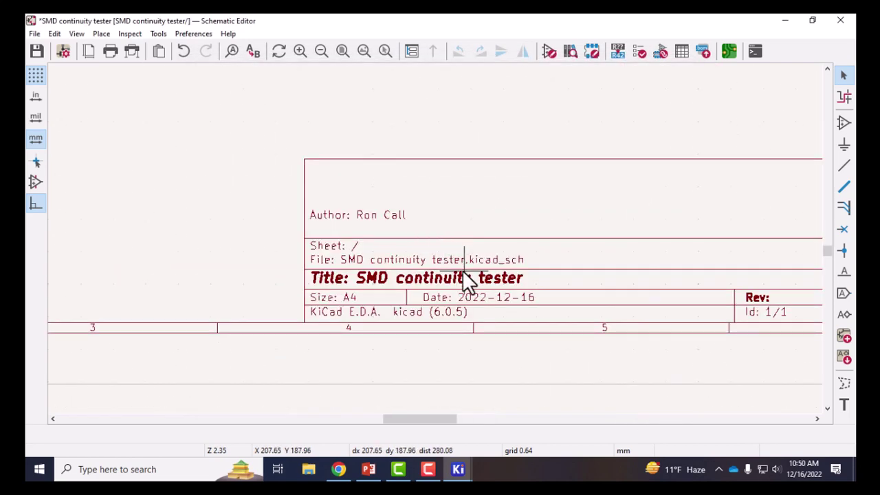
scroll(423, 245, "down", 5)
middle_click_drag(385, 172, 427, 213)
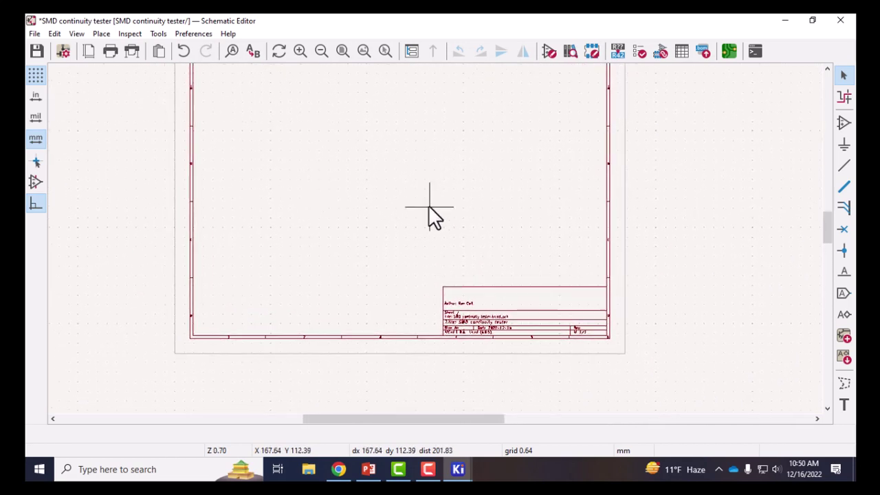
middle_click_drag(409, 169, 490, 208)
scroll(472, 235, "up", 2)
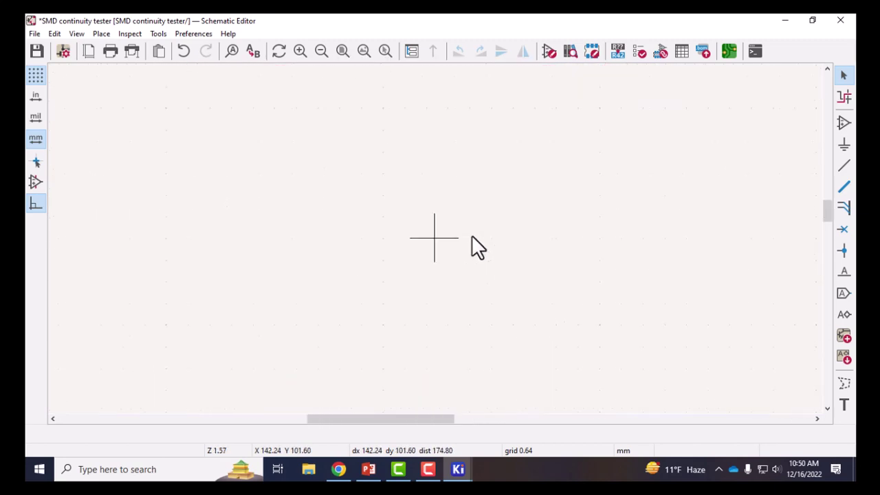
scroll(472, 235, "down", 5)
scroll(472, 235, "up", 2)
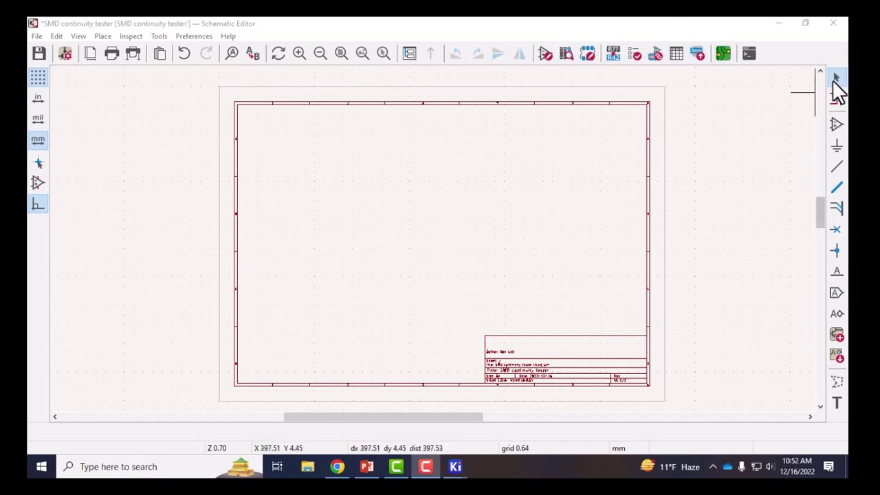
- Find the SOIC-8 timer LM555xM by filtering for 555, place it near the middle of the sheet, and end symbol placement
left_click(836, 125)
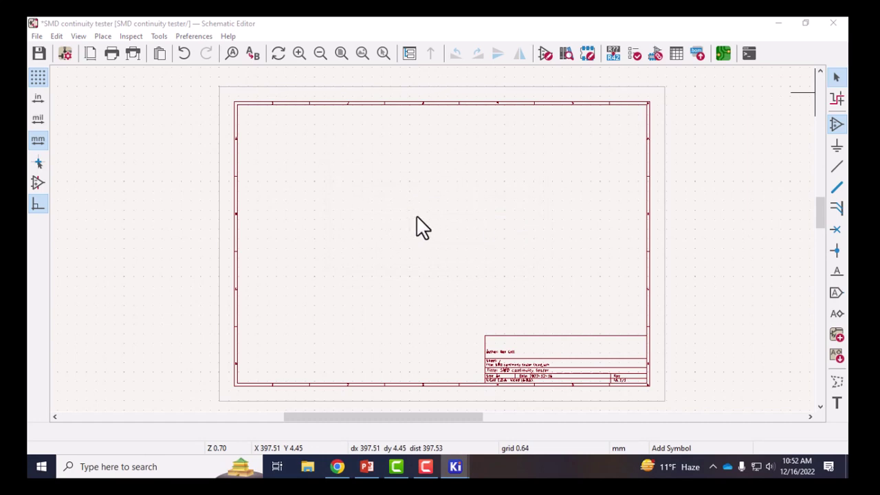
left_click(413, 219)
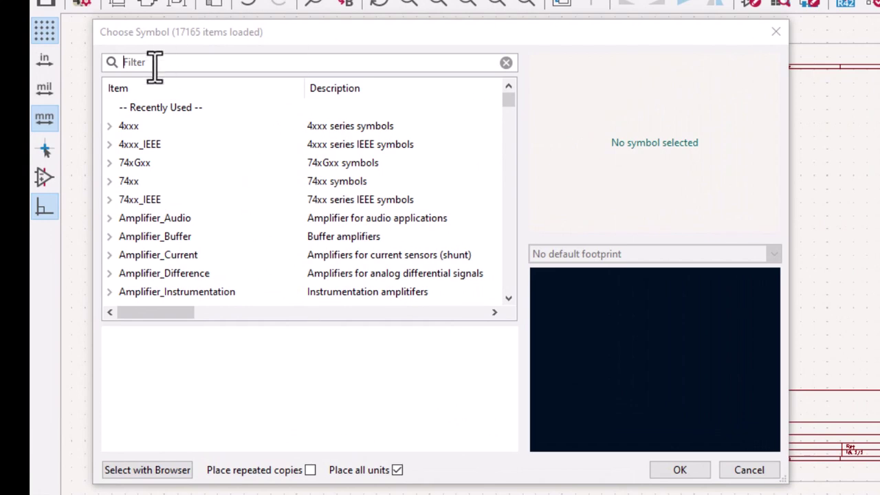
type("555")
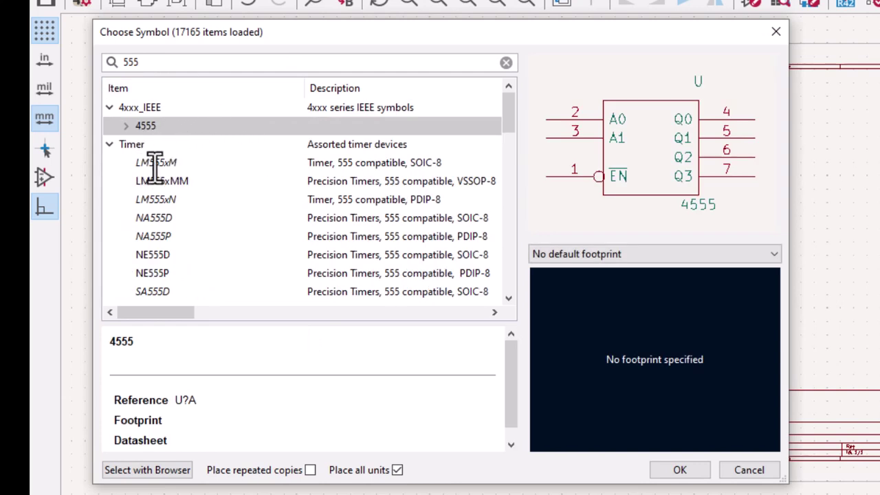
left_click(330, 163)
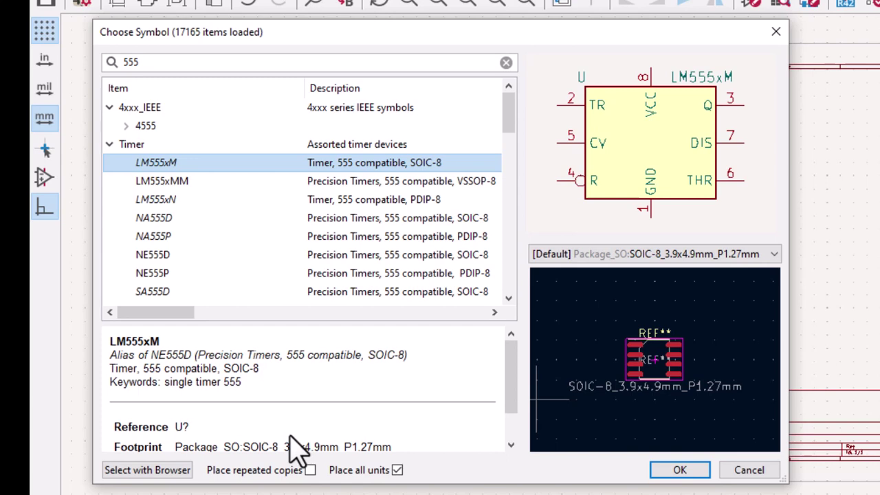
left_click_drag(512, 385, 517, 413)
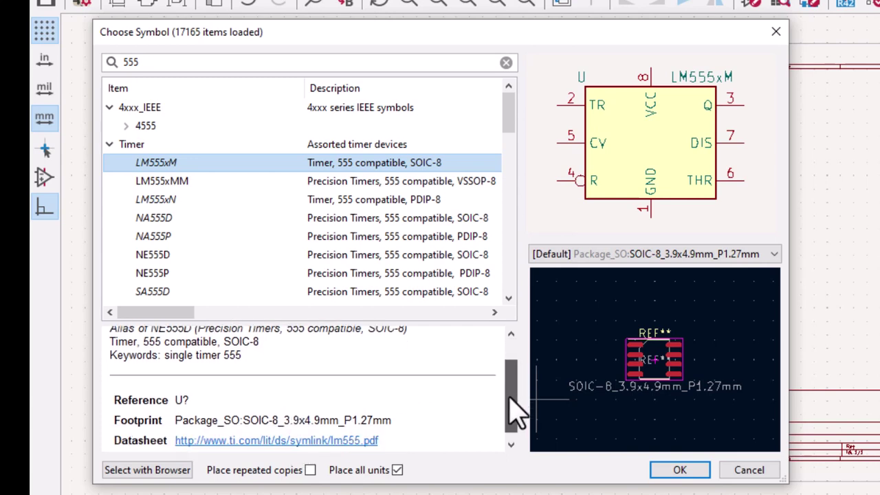
mouse_move(516, 411)
left_mouse_down()
mouse_move(509, 331)
mouse_move(515, 411)
left_mouse_up()
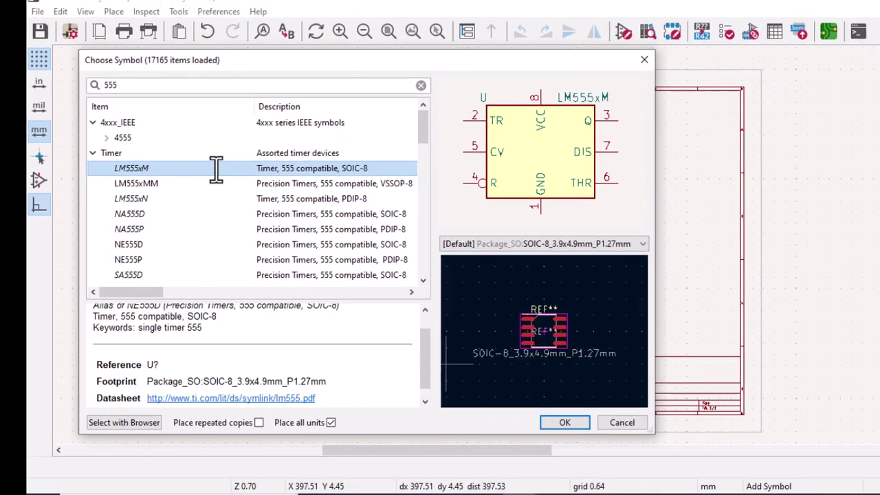
double_click(277, 163)
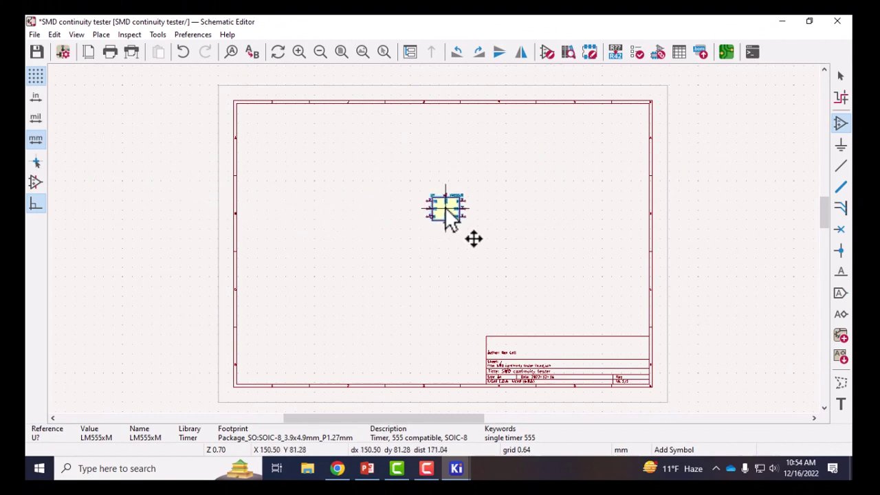
left_click(455, 252)
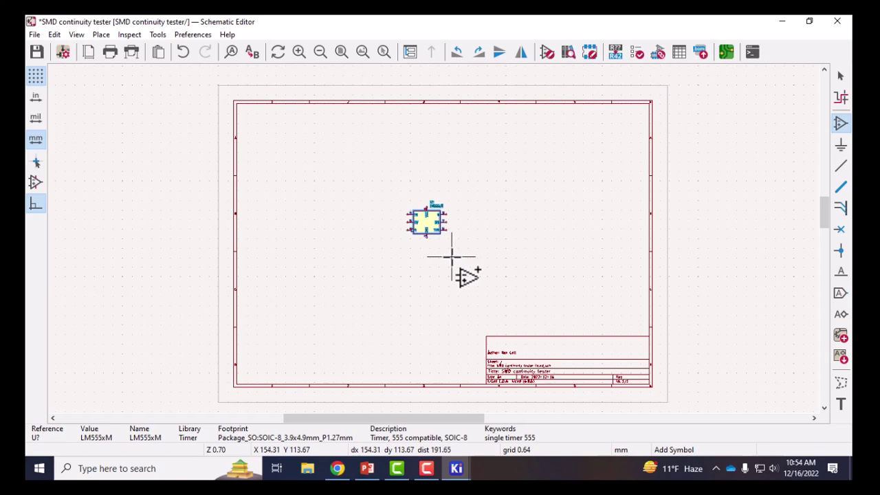
left_click(512, 222)
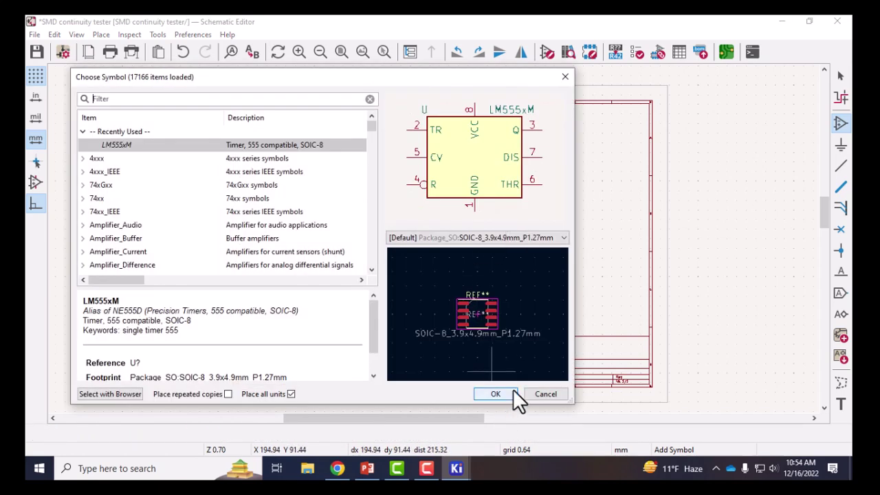
left_click(546, 392)
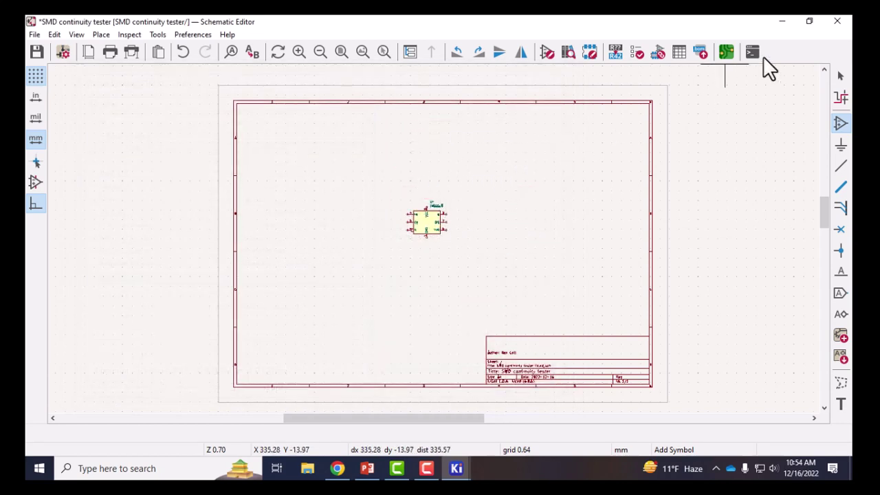
right_click(530, 151)
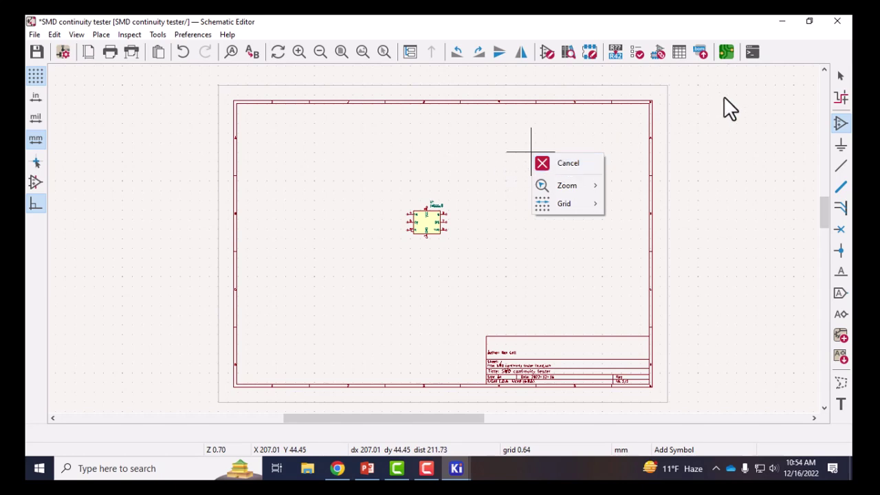
left_click(834, 75)
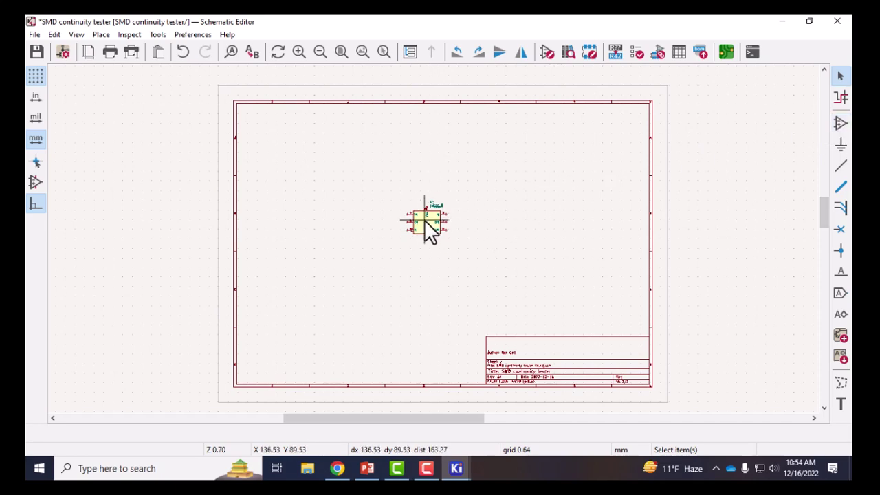
- Move the timer's reference label U? inside the symbol body, just below VCC
scroll(428, 227, "up", 3)
scroll(427, 224, "up", 3)
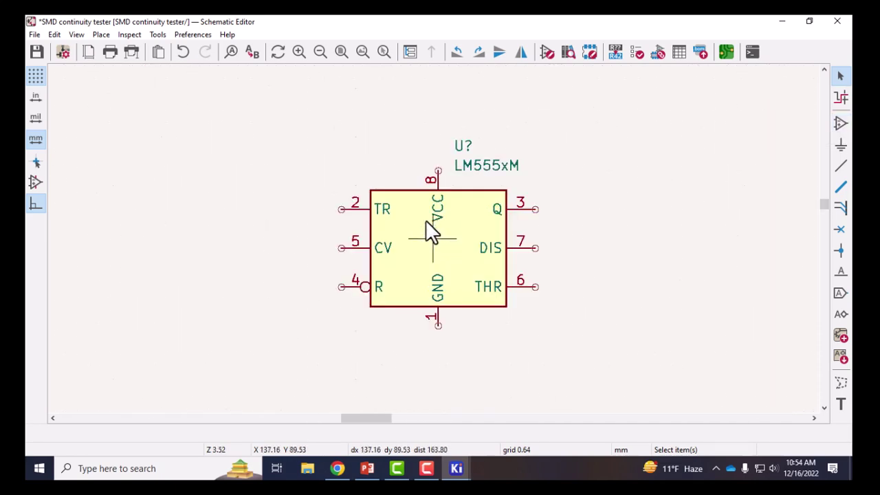
scroll(426, 222, "down", 2)
scroll(426, 222, "up", 2)
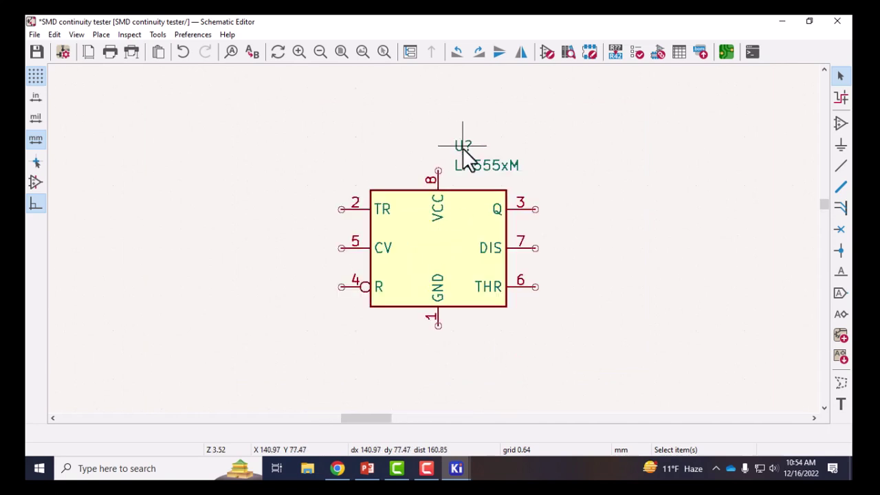
key("m")
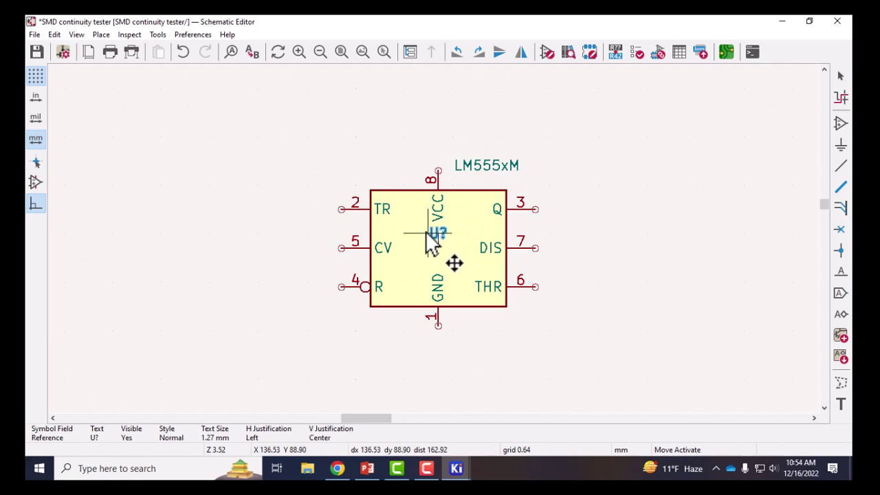
left_click(429, 234)
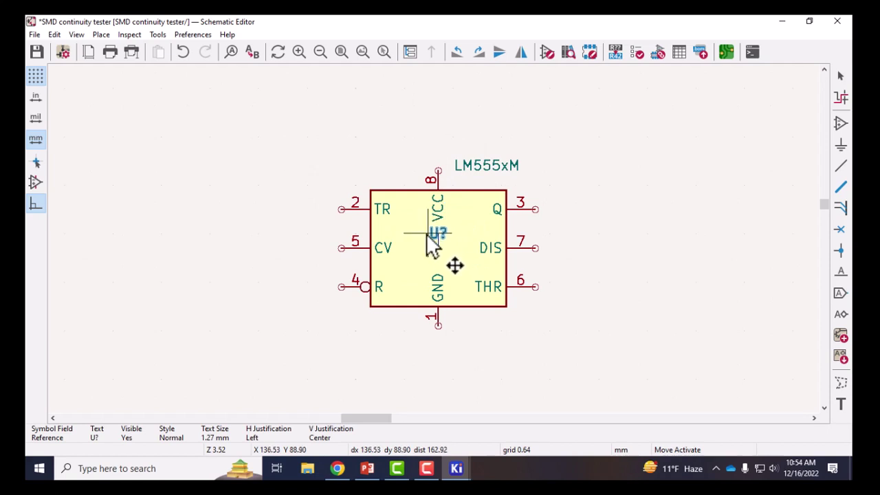
- Move the timer's value label LM555xM inside the symbol body, directly below the U? reference
left_click(479, 168)
key("m")
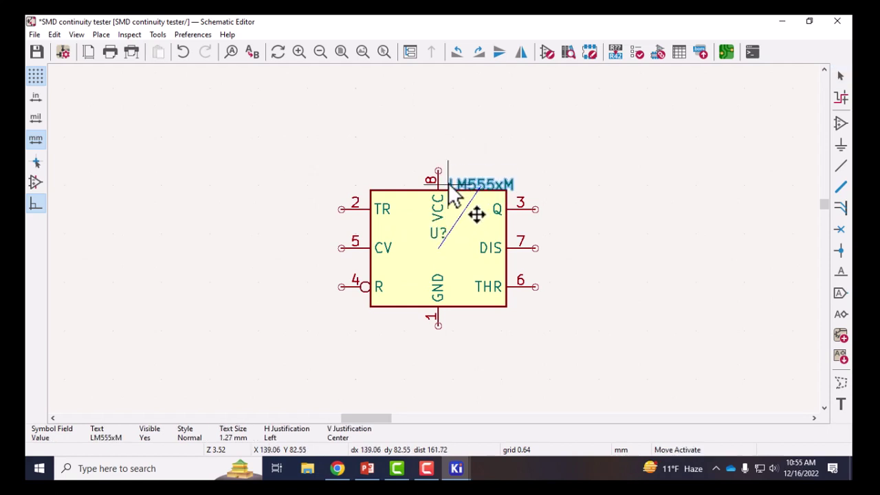
left_click(405, 254)
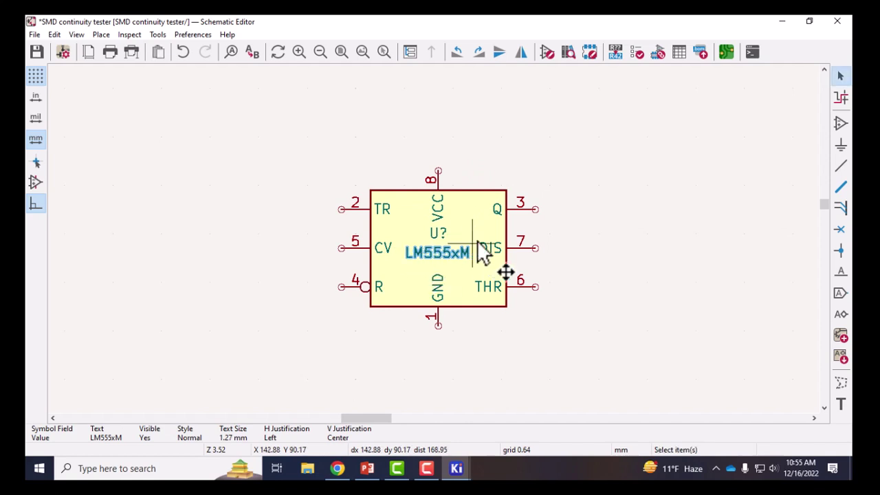
left_click(507, 160)
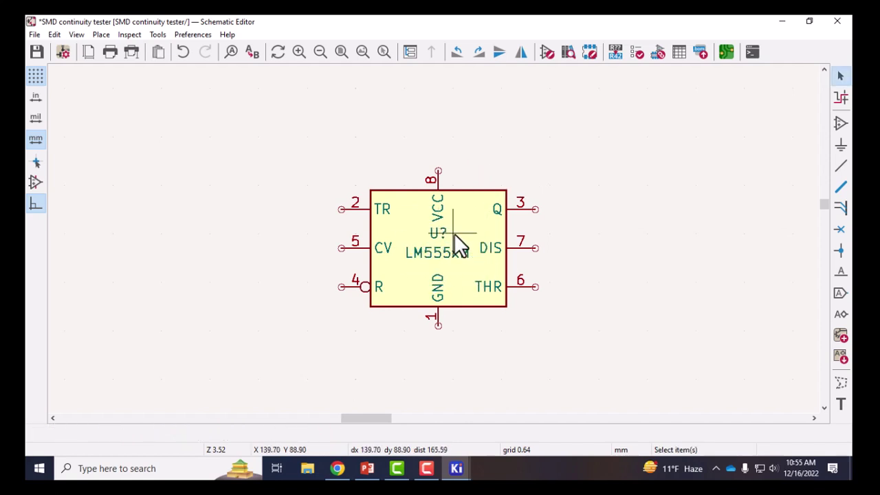
scroll(450, 231, "down", 6)
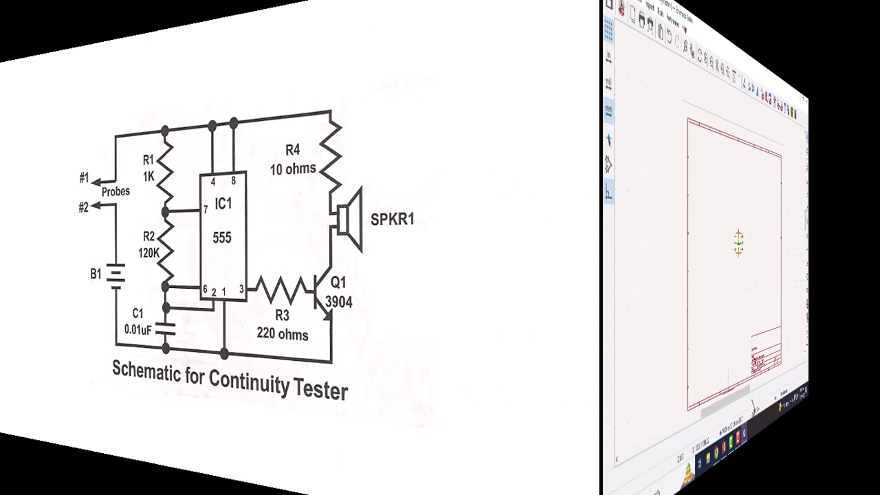
- Find the US-style resistor R_US by filtering for resistor, place it up and to the left of the timer, and end symbol placement
scroll(432, 260, "up", 2)
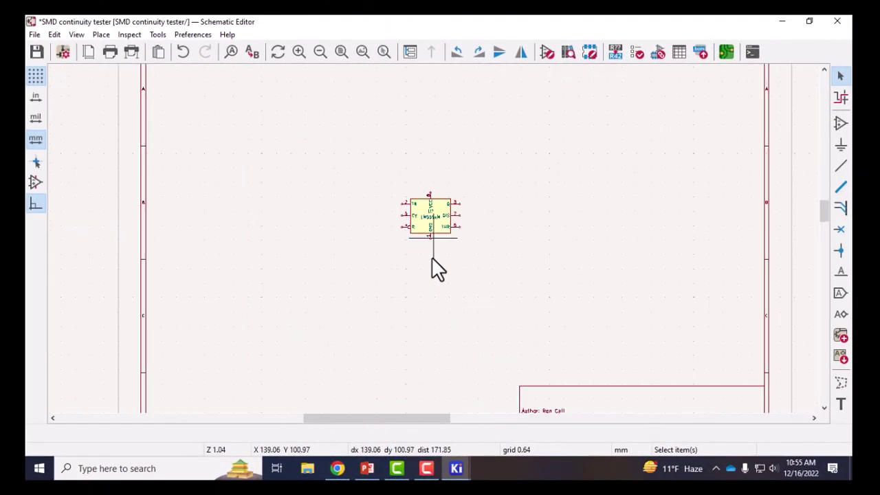
scroll(438, 268, "up", 2)
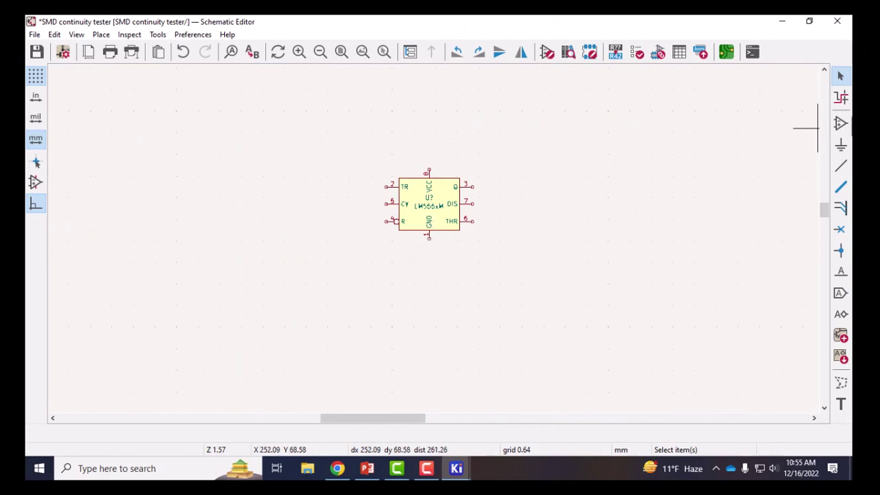
left_click(843, 128)
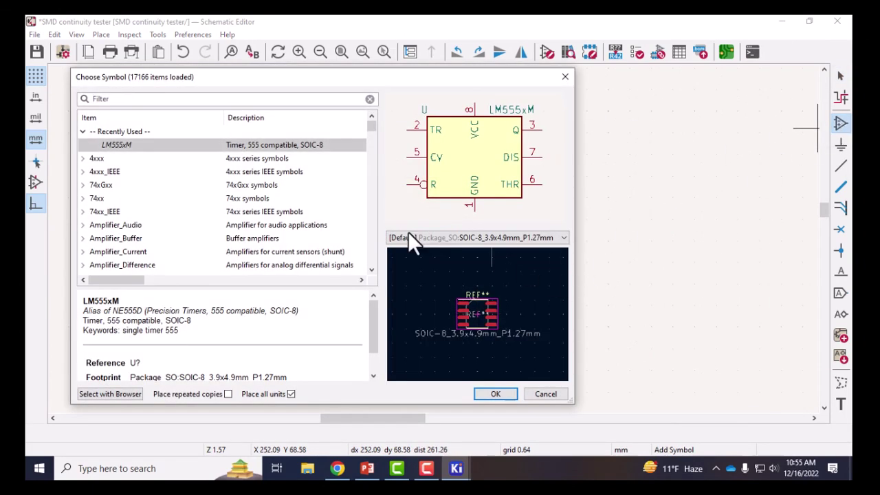
type("resistor")
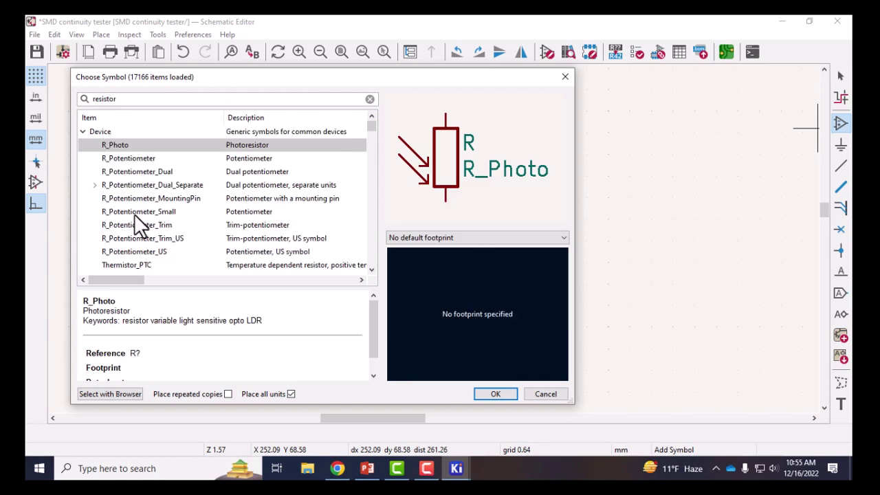
scroll(145, 232, "down", 3)
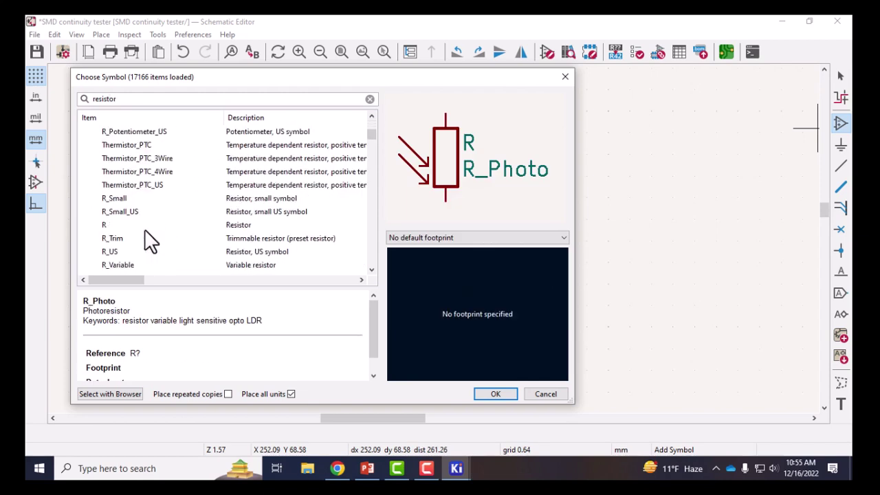
left_click(114, 251)
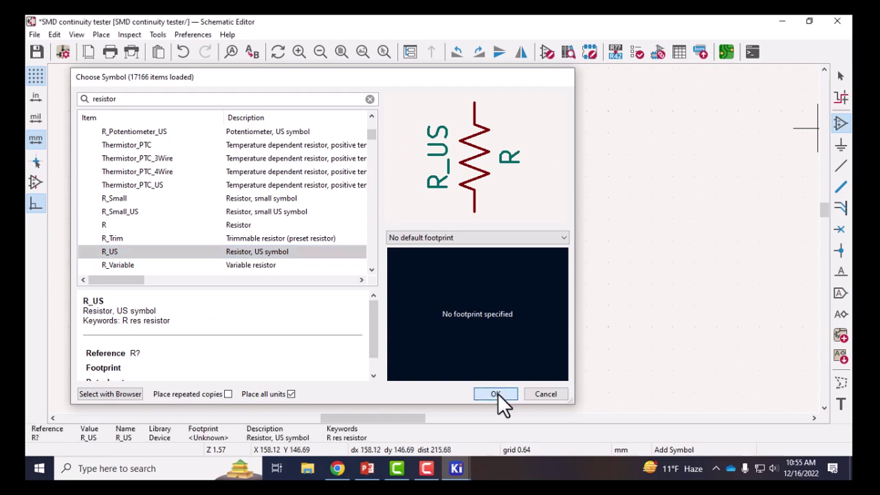
left_click(496, 393)
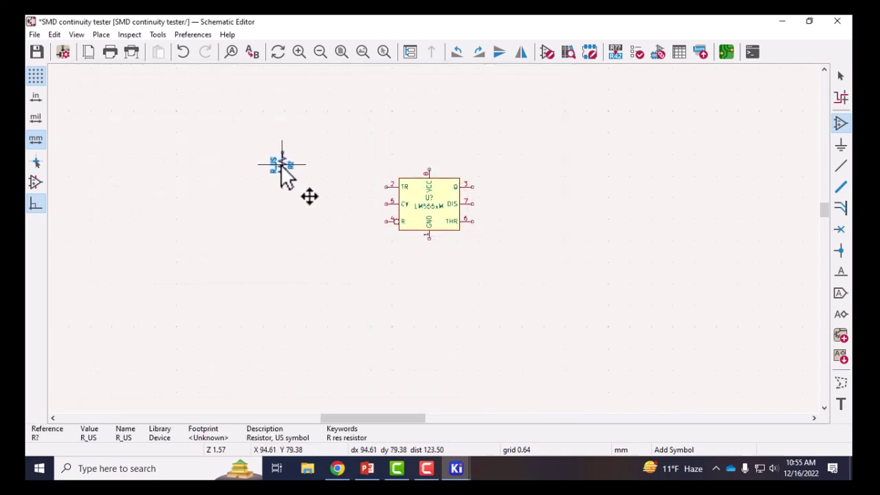
left_click(281, 167)
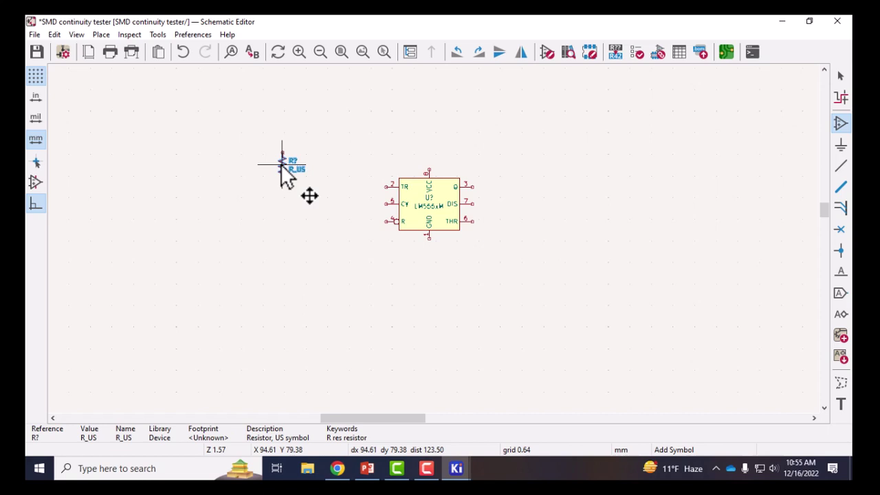
right_click(583, 165)
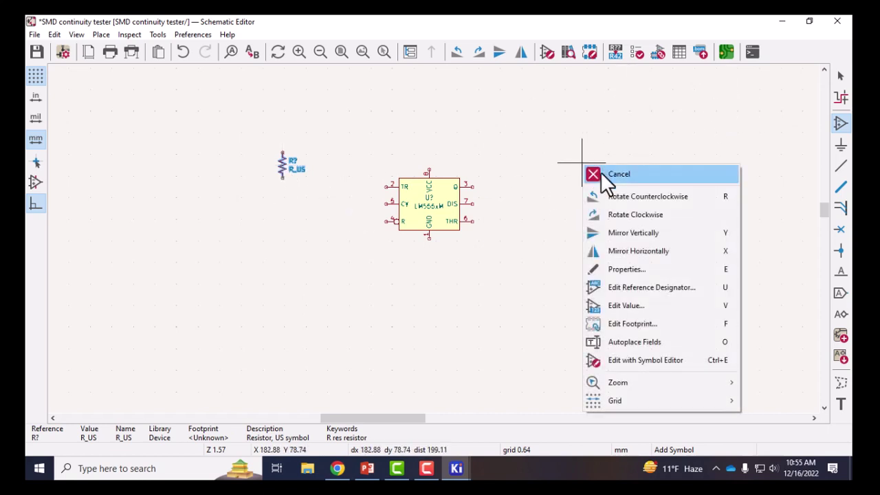
left_click(600, 173)
scroll(282, 165, "up", 1)
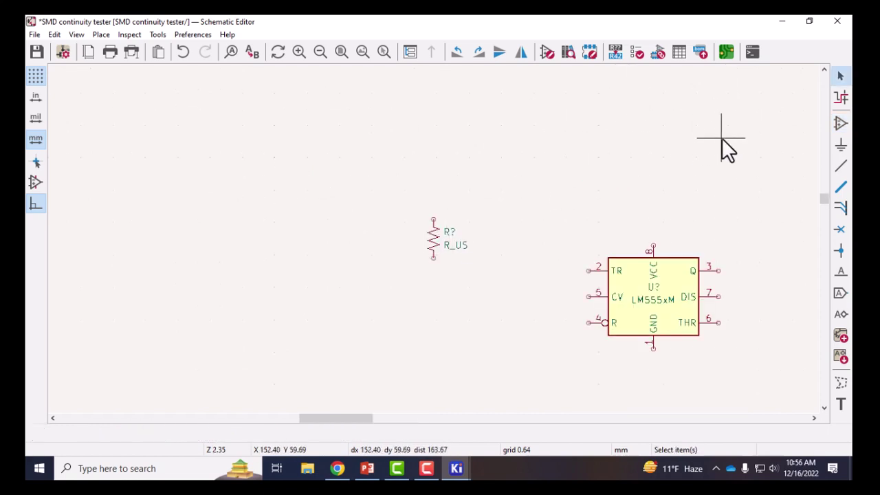
left_click(840, 126)
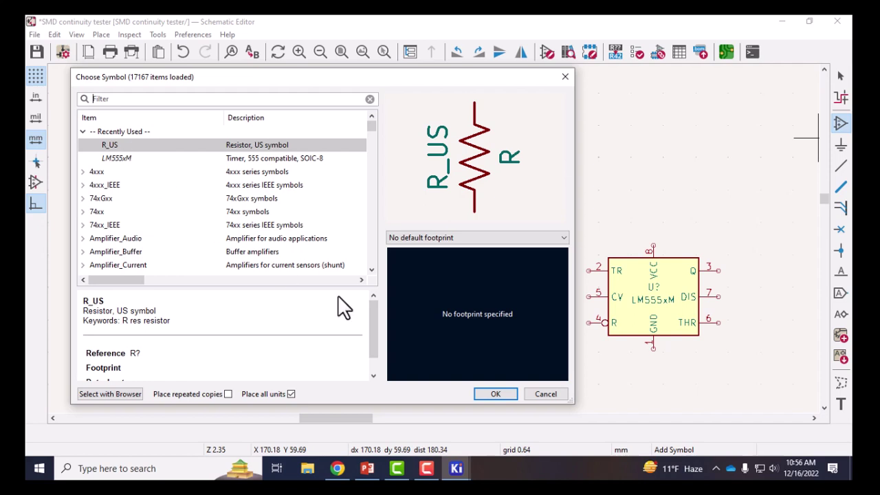
left_click(516, 393)
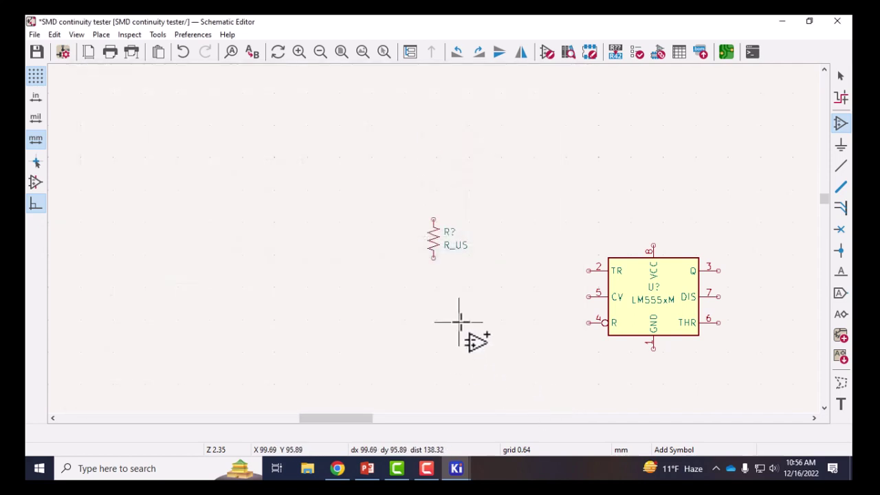
middle_click_drag(504, 302, 366, 261)
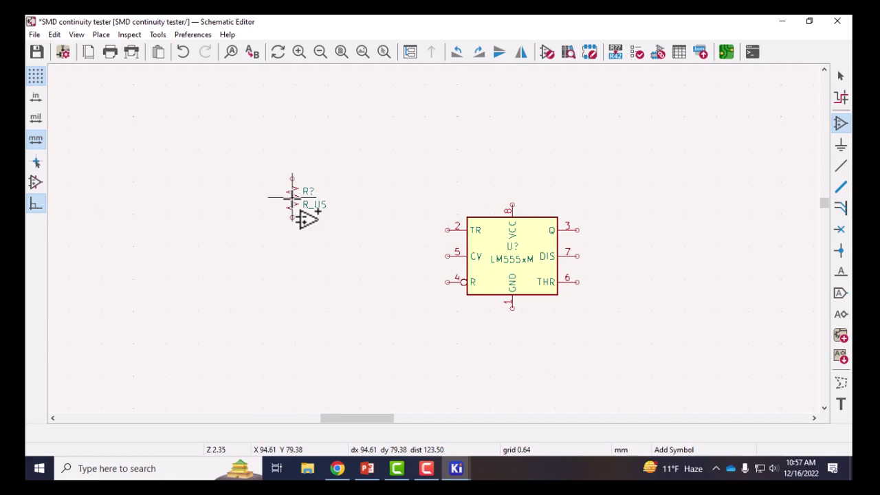
key("Escape")
- In the placed resistor's properties, set its reference to R1 and its value to 1K
double_click(292, 198)
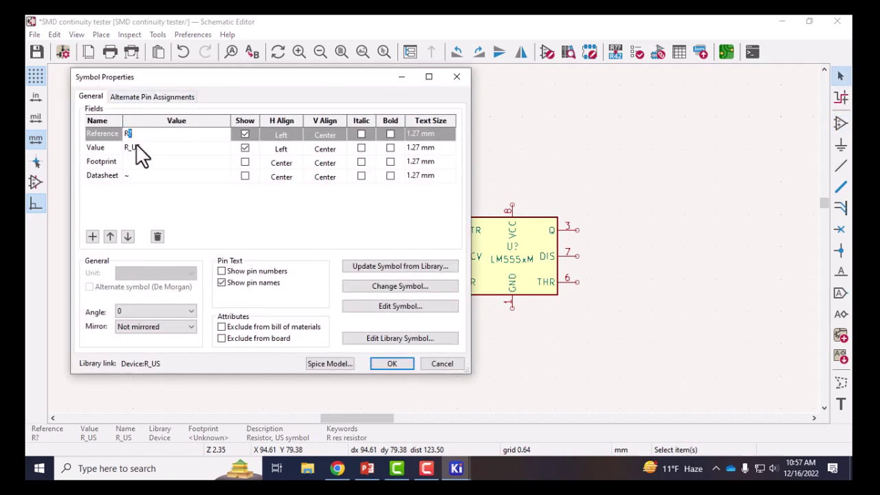
type("1")
left_click(133, 149)
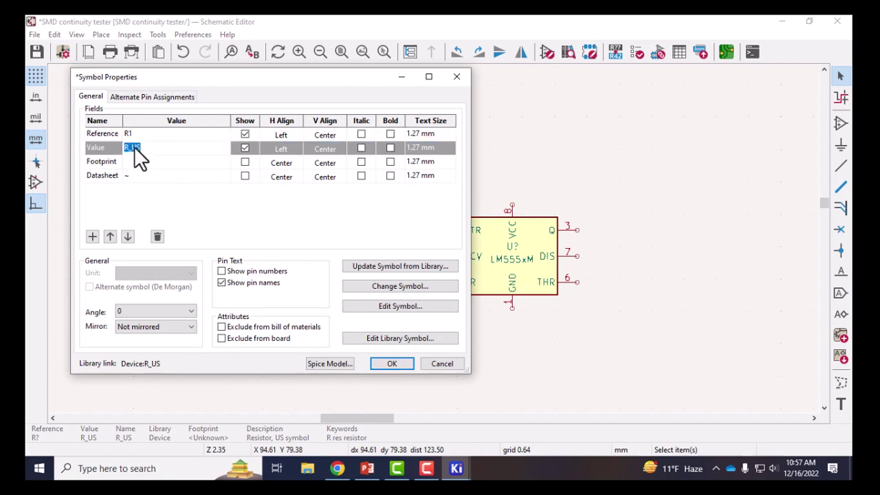
type("1K")
- Open the footprint library browser for R1's footprint, filter the libraries by resistor, and look through the Resistor_SMD footprints
left_click(134, 163)
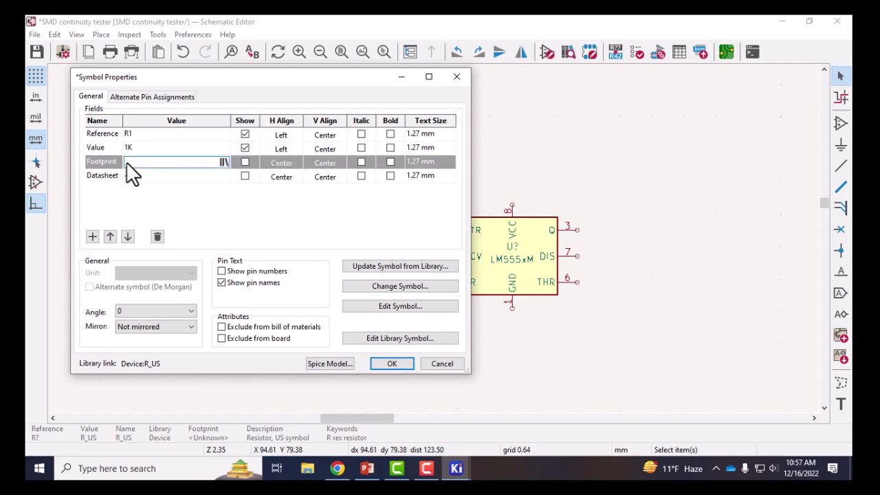
left_click(223, 163)
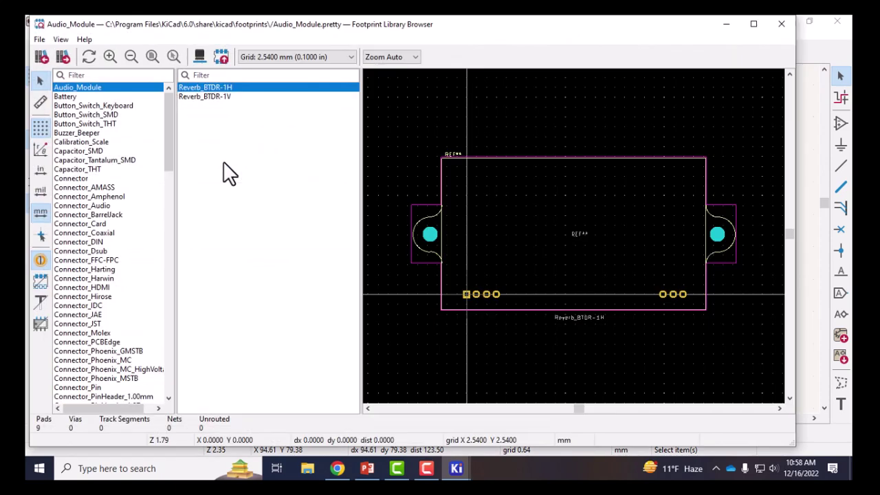
left_click(99, 74)
type("resistor")
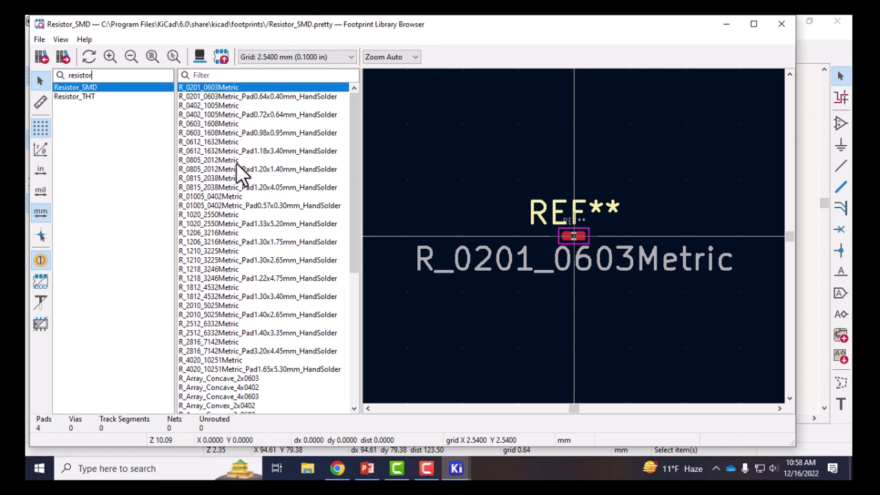
scroll(248, 285, "down", 5)
scroll(249, 294, "up", 5)
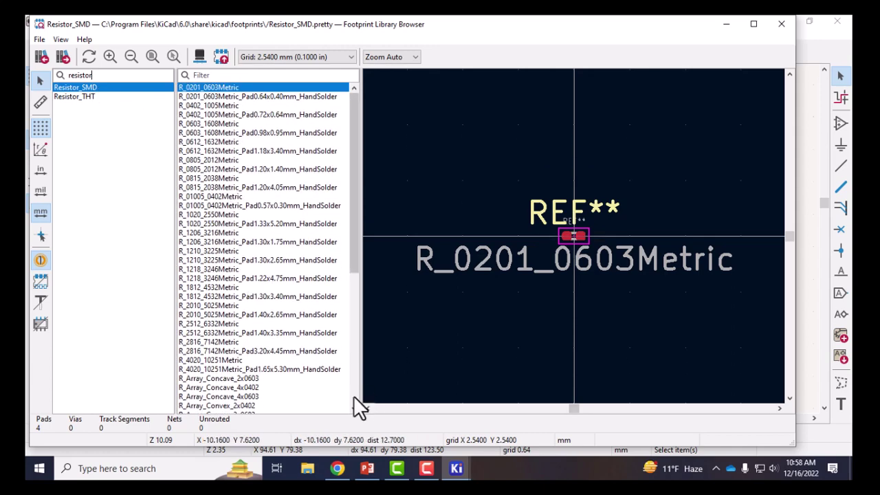
key("ctrl+a")
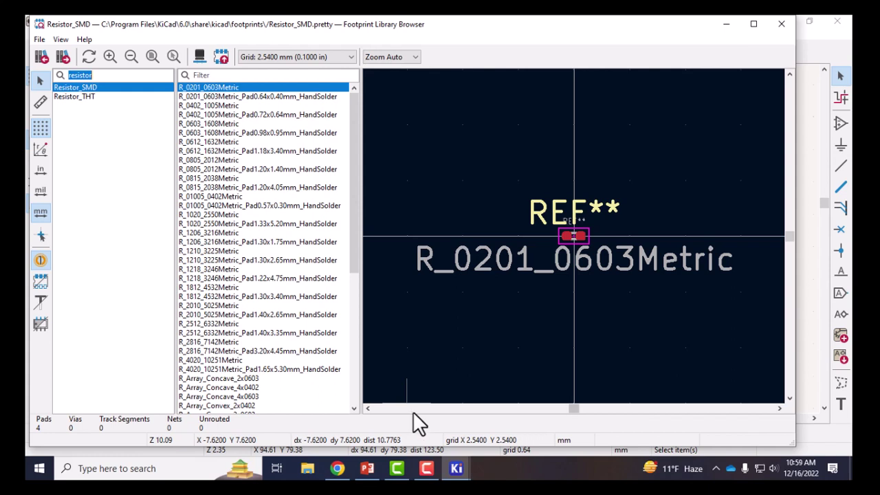
- Switch to the Mouser website in Chrome and search its catalogue for resistor smd
left_click(336, 469)
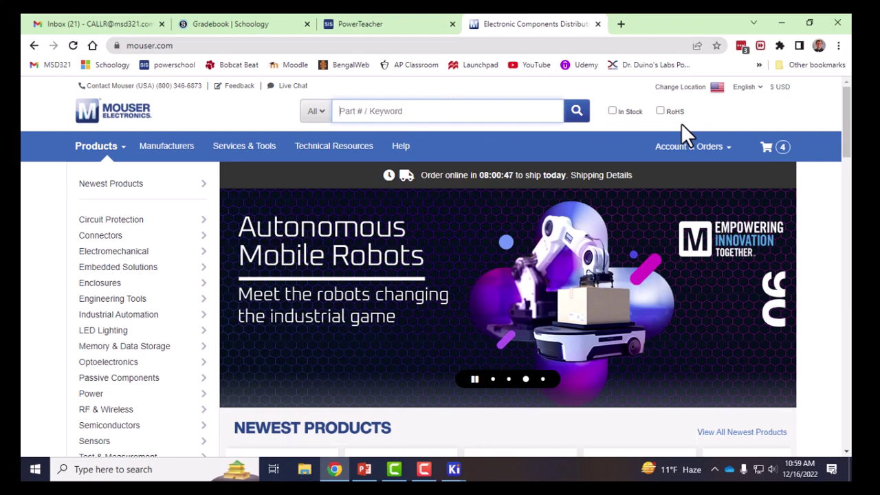
mouse_move(703, 153)
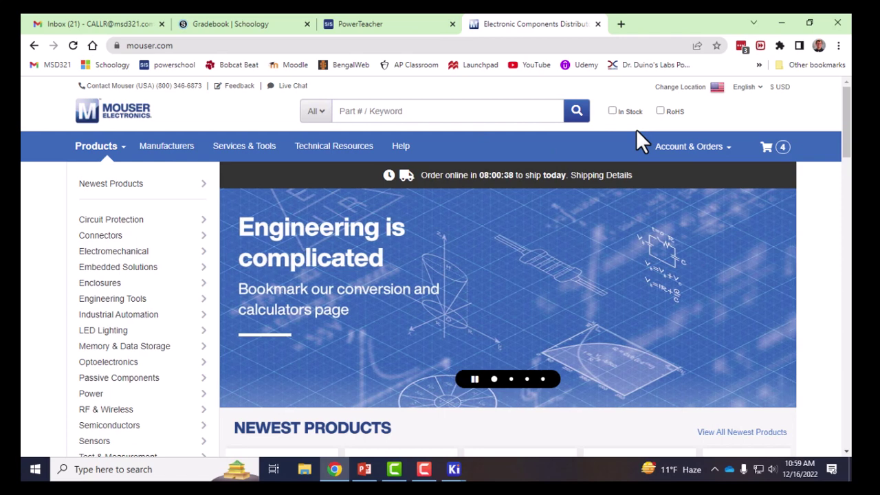
left_click(371, 111)
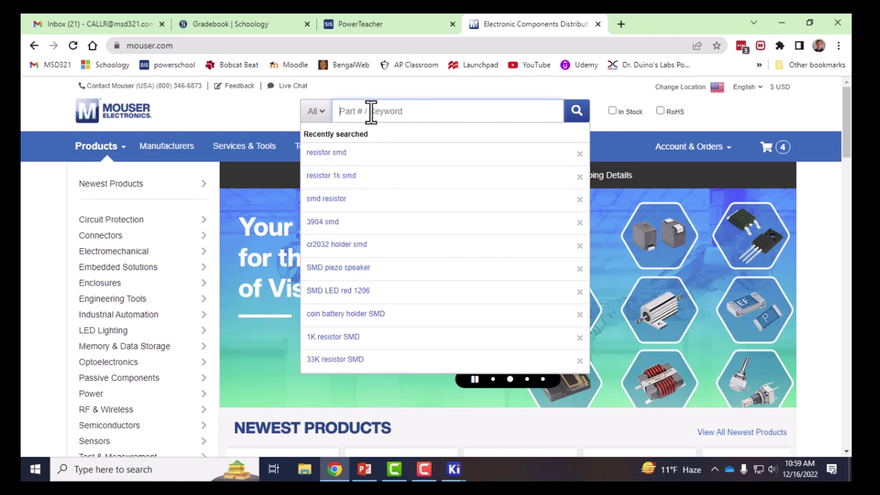
type("resistor")
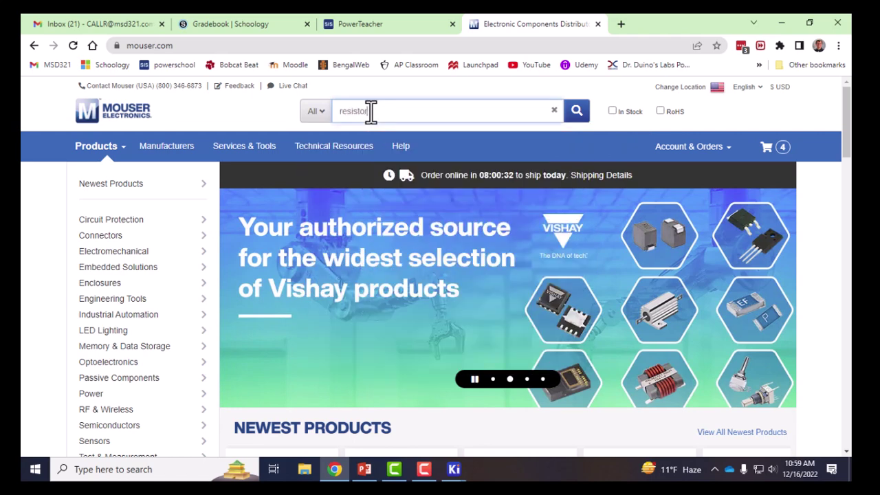
type(" smd")
key("Return")
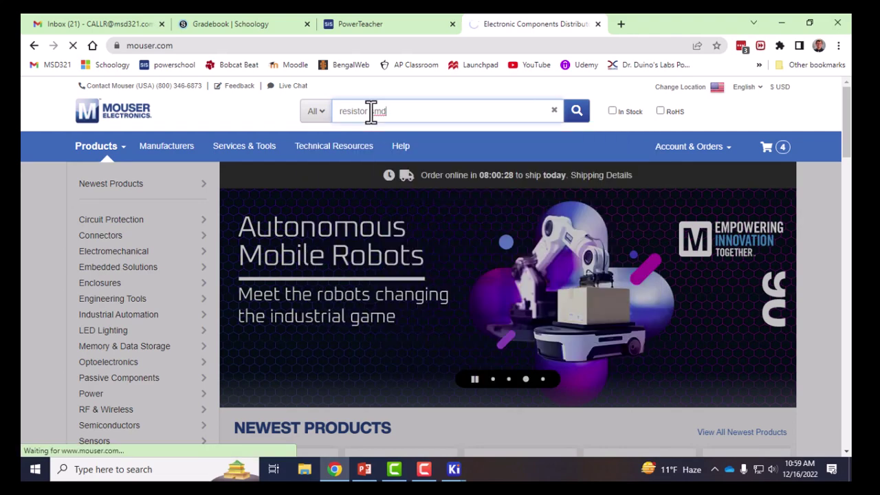
- Open the Thick Film Resistors - SMD category from the passive component categories in the search results
scroll(412, 232, "down", 2)
scroll(420, 235, "down", 1)
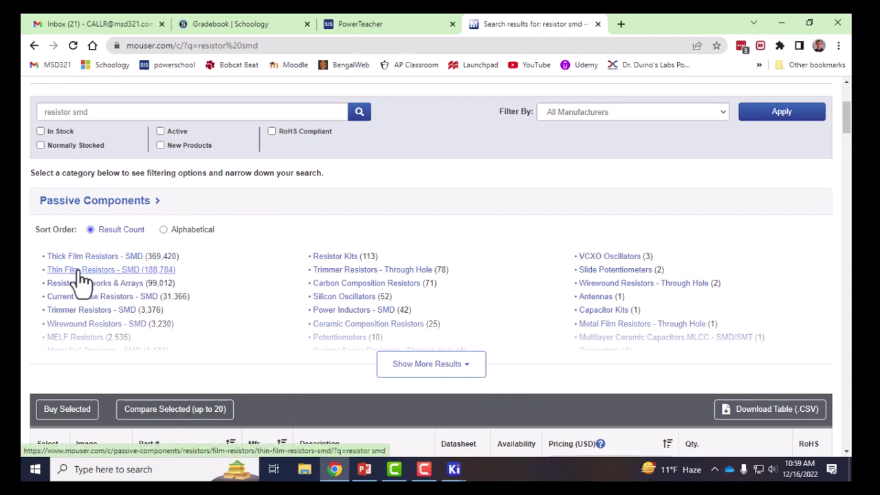
scroll(110, 263, "down", 1)
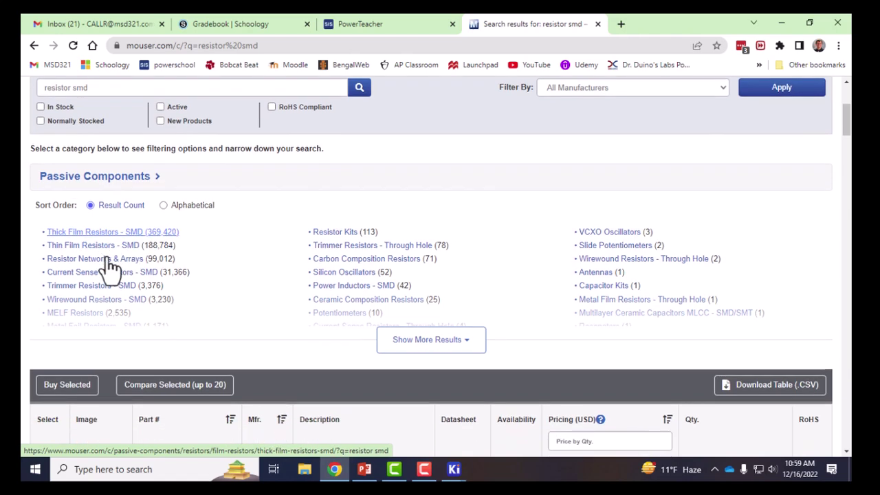
left_click(106, 197)
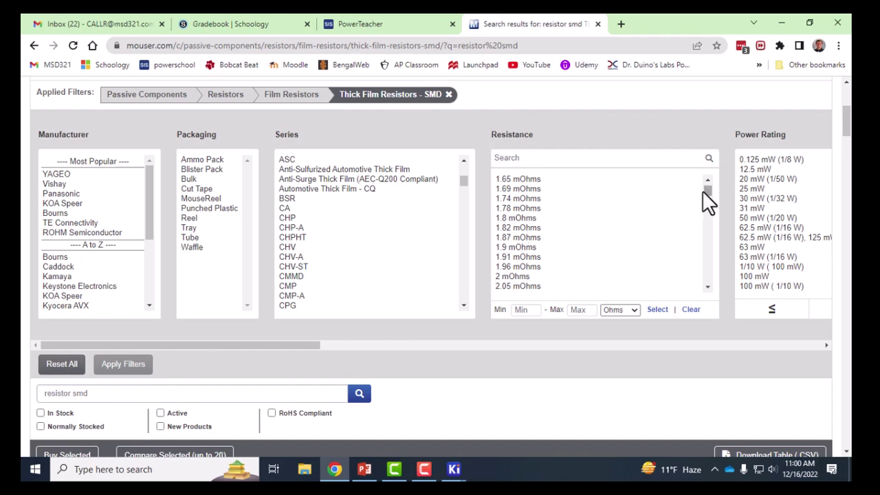
- Filter the thick film resistors by a resistance of 1 kOhms and a power rating of 250 mW (1/4 W)
left_click_drag(707, 190, 706, 205)
scroll(593, 262, "down", 3)
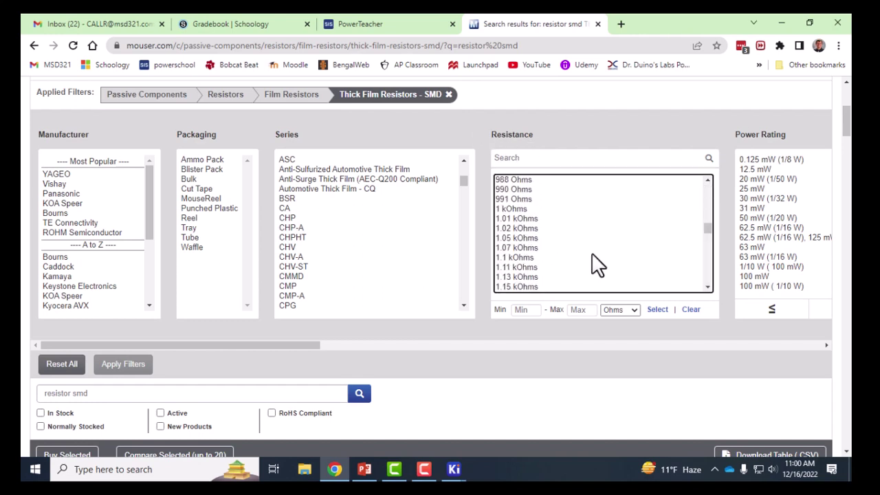
left_click(505, 208)
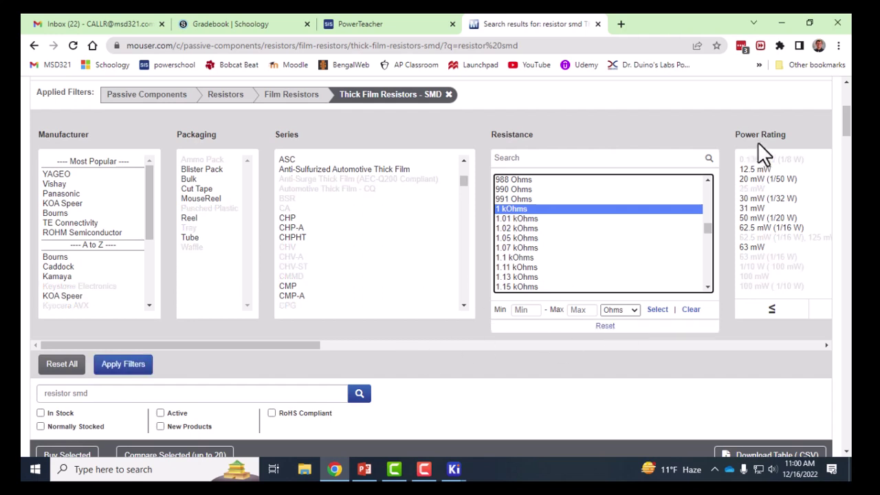
scroll(759, 245, "down", 5)
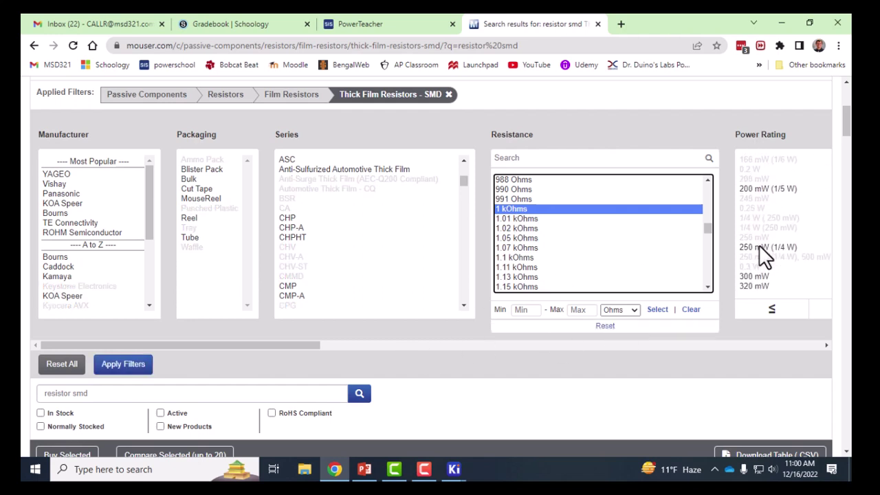
left_click(762, 249)
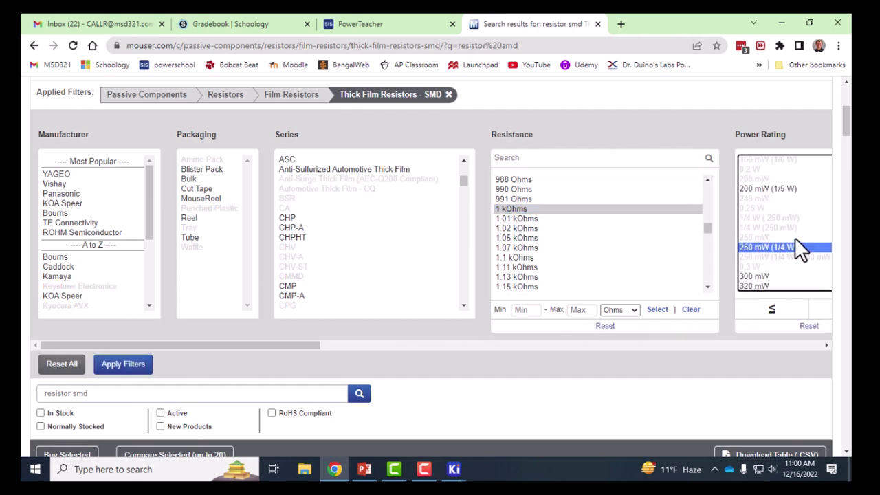
left_click(123, 368)
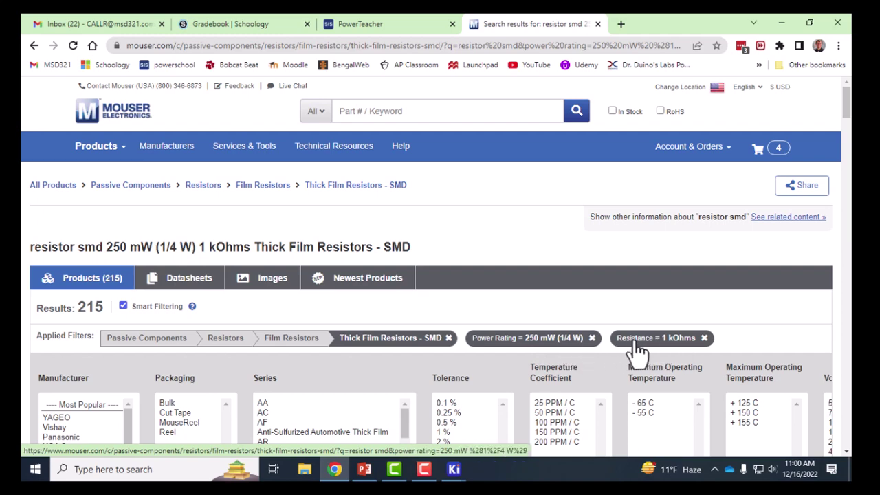
- Look through the filtered resistor listings, comparing package sizes in the descriptions, availability and pricing
scroll(517, 416, "down", 5)
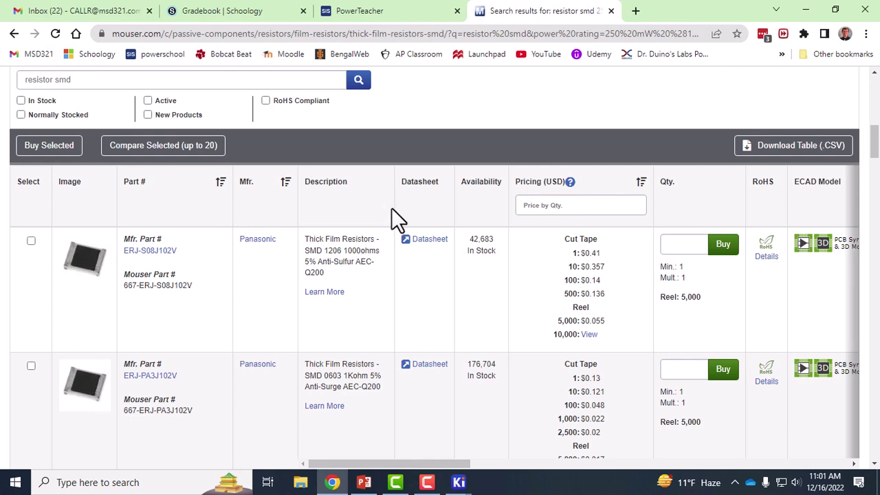
scroll(392, 265, "down", 5)
scroll(392, 256, "down", 3)
scroll(392, 256, "up", 2)
scroll(392, 256, "up", 2)
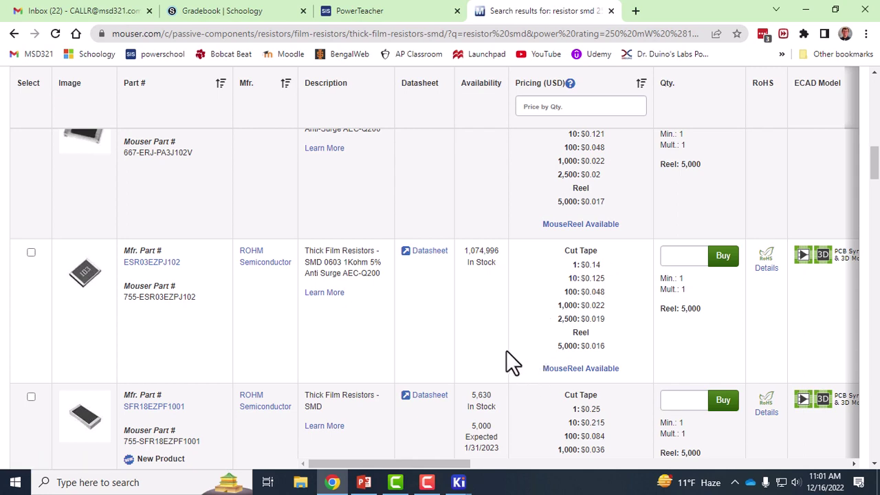
- Find the Vishay / Dale 1 kOhm, 1/4 W resistor CRCW12061K00FKEAC in the listings and open its product page
scroll(507, 352, "down", 2)
scroll(507, 352, "down", 2)
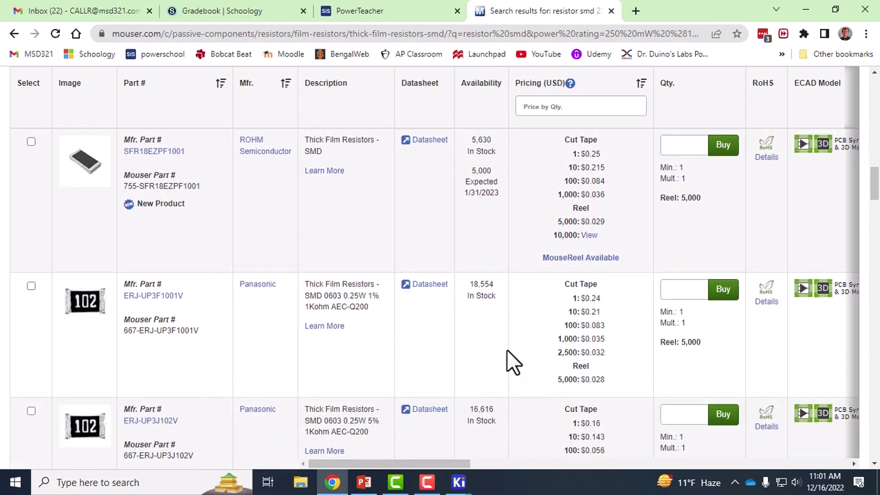
scroll(507, 354, "down", 4)
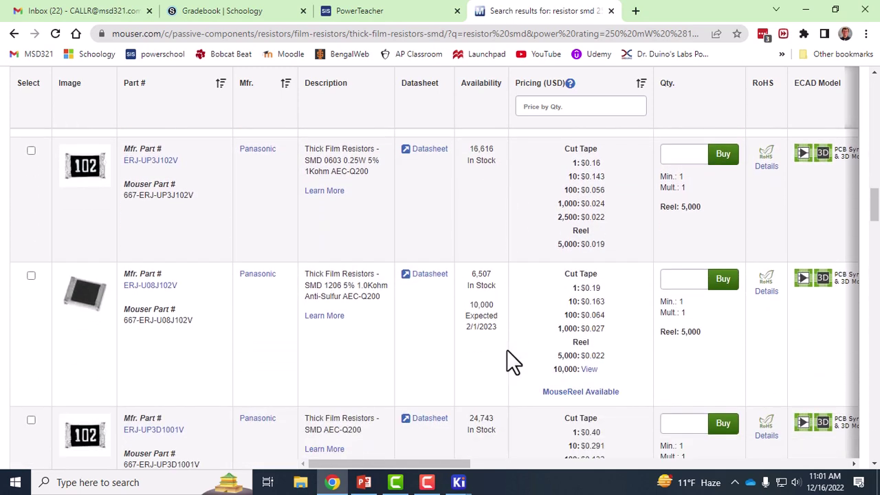
scroll(507, 351, "down", 3)
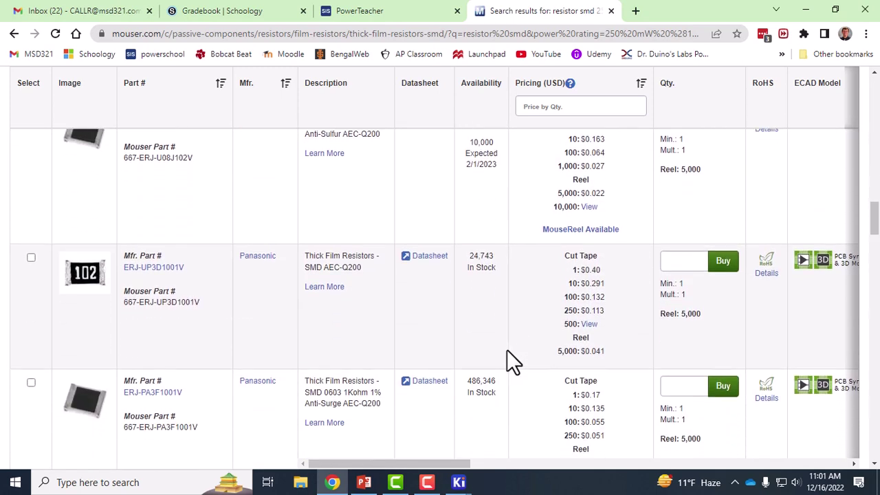
scroll(506, 349, "down", 5)
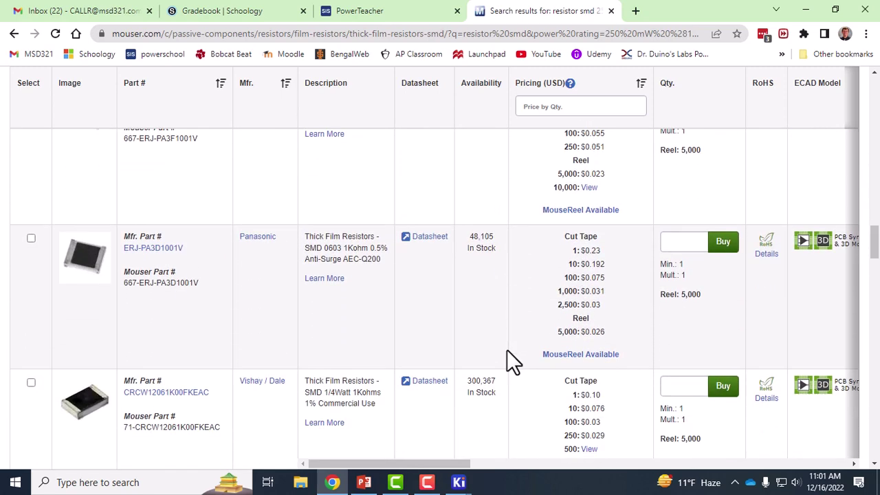
scroll(505, 354, "down", 1)
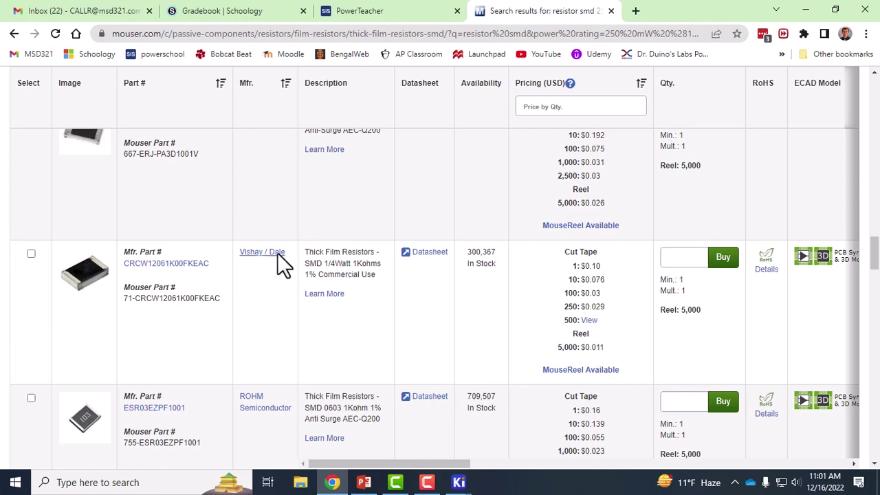
left_click(158, 265)
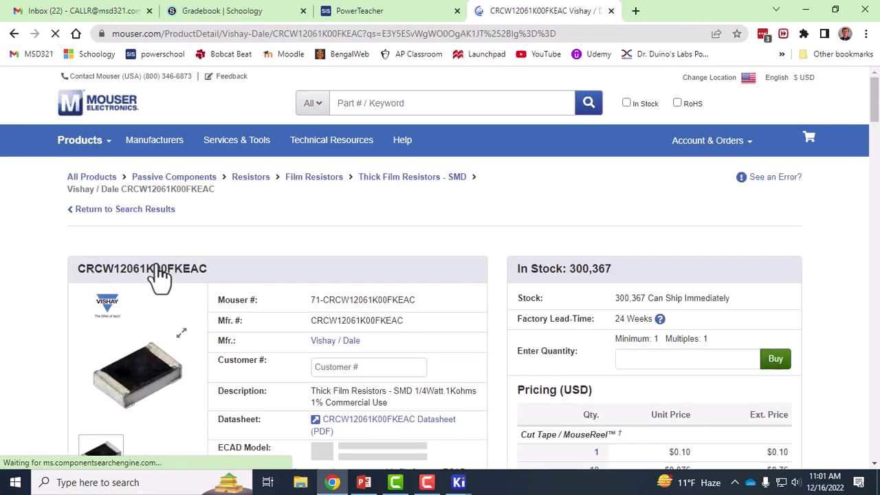
- Examine the resistor's specifications for its power rating and its inch and millimetre case codes
scroll(265, 211, "down", 2)
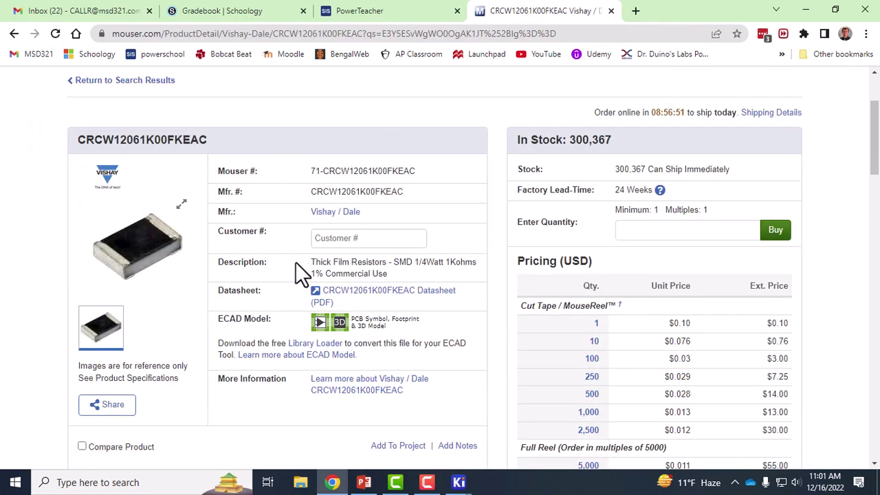
scroll(297, 260, "down", 6)
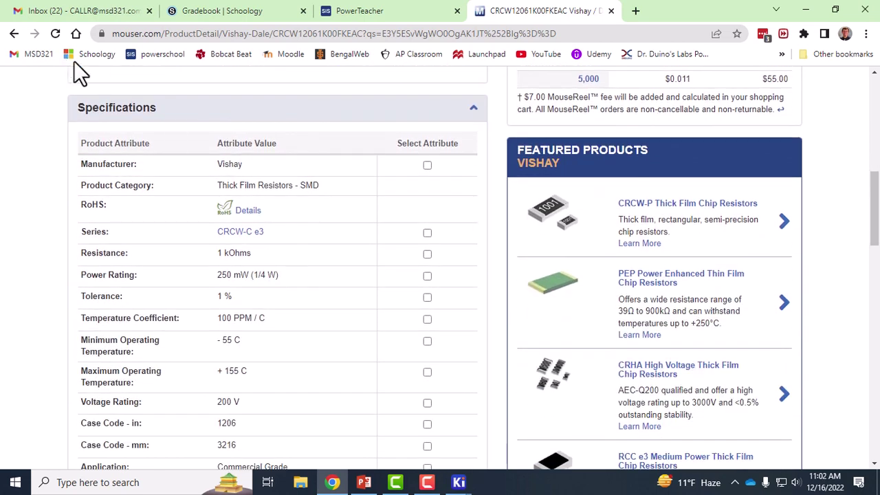
scroll(271, 196, "down", 1)
scroll(270, 196, "down", 2)
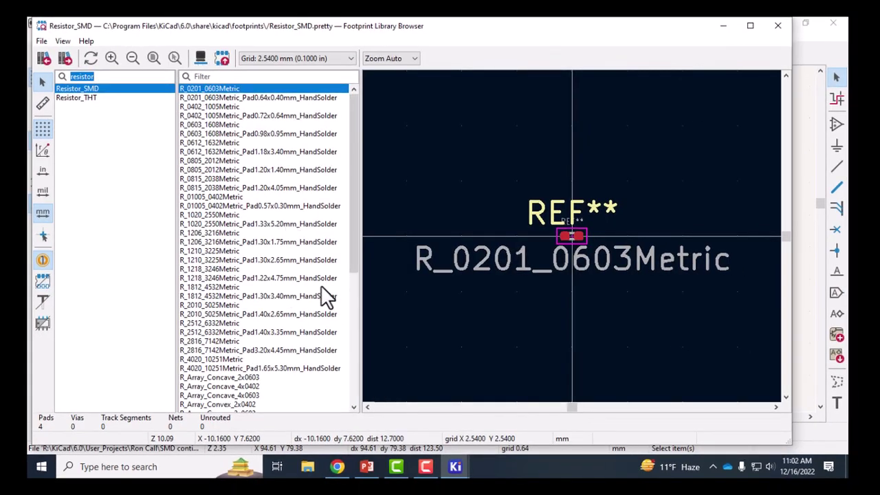
- In KiCad's footprint browser, locate R_1206_3216Metric in the Resistor_SMD library and compare it with the part's case codes on Mouser
scroll(220, 171, "down", 2)
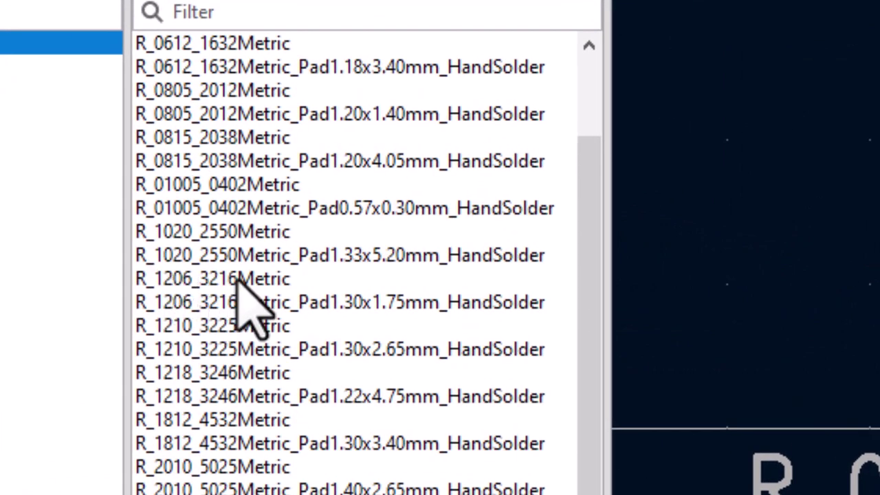
left_click(275, 282)
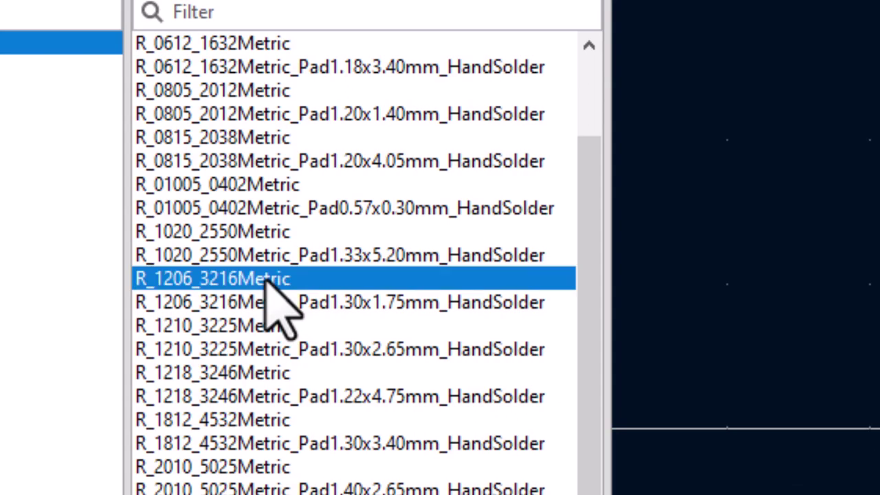
scroll(422, 447, "up", 2)
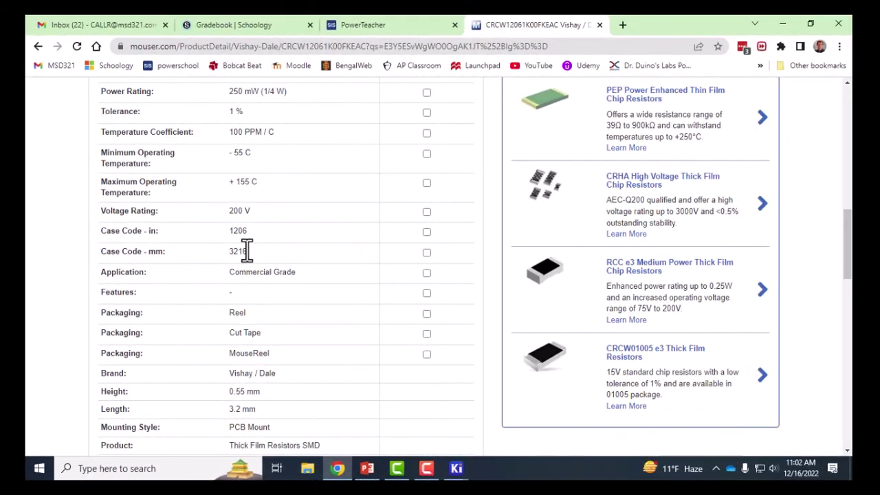
scroll(279, 265, "up", 3)
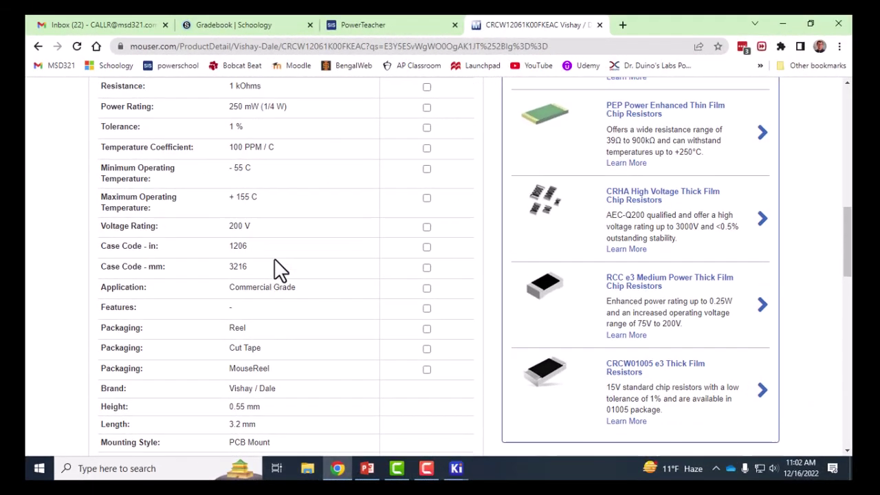
scroll(262, 256, "down", 1)
scroll(226, 220, "up", 5)
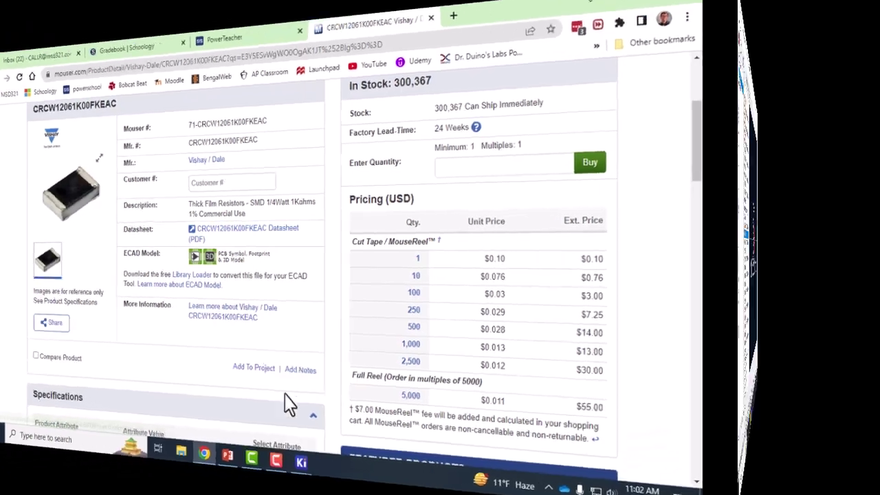
- Assign the Resistor_SMD footprint R_1206_3216Metric to resistor R1 and make its footprint name visible on the schematic
double_click(233, 234)
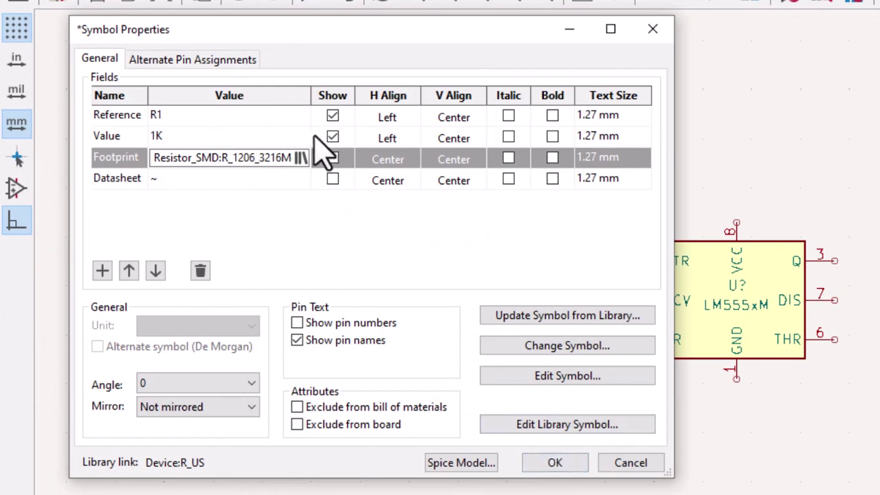
left_click(333, 159)
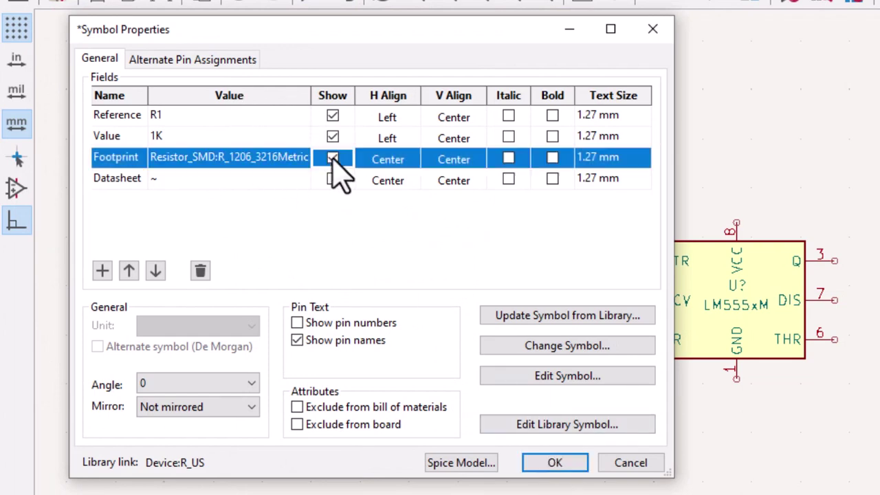
left_click(554, 463)
- Move R1's footprint text away from the resistor symbol
left_click(507, 359)
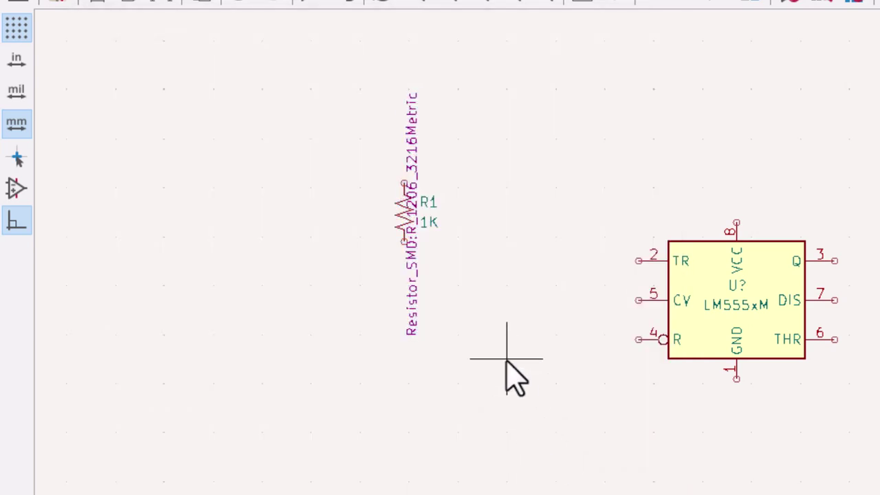
left_click(410, 259)
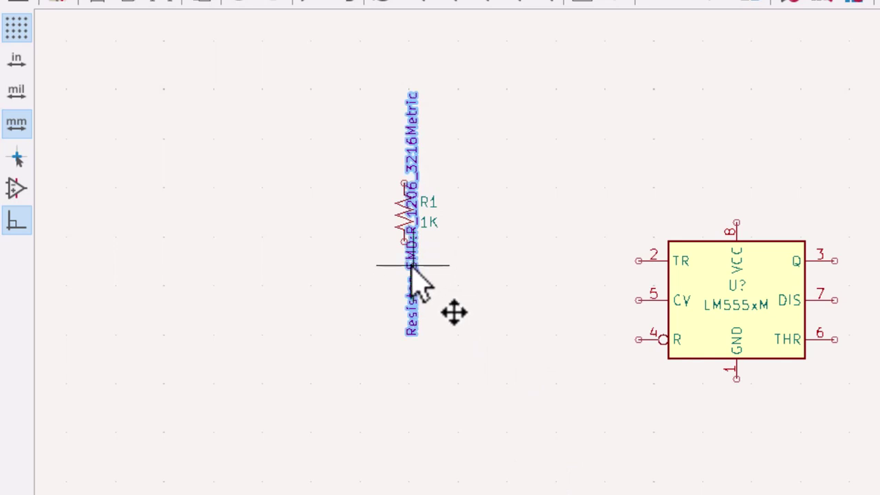
left_click_drag(411, 260, 450, 222)
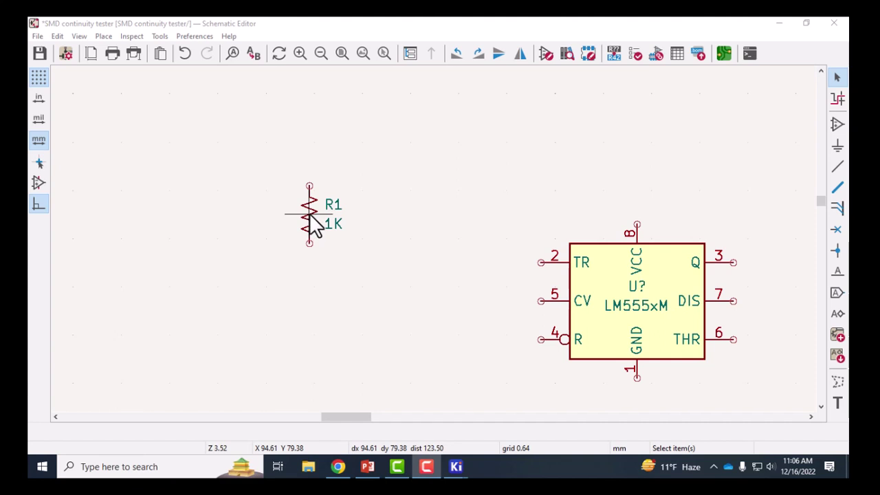
- Duplicate resistor R1 and place the copy directly below it
left_click(840, 82)
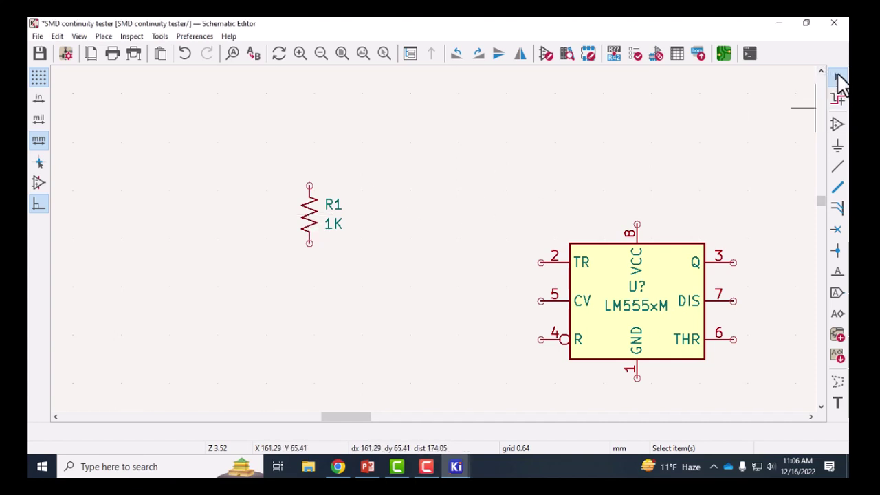
left_click(310, 215)
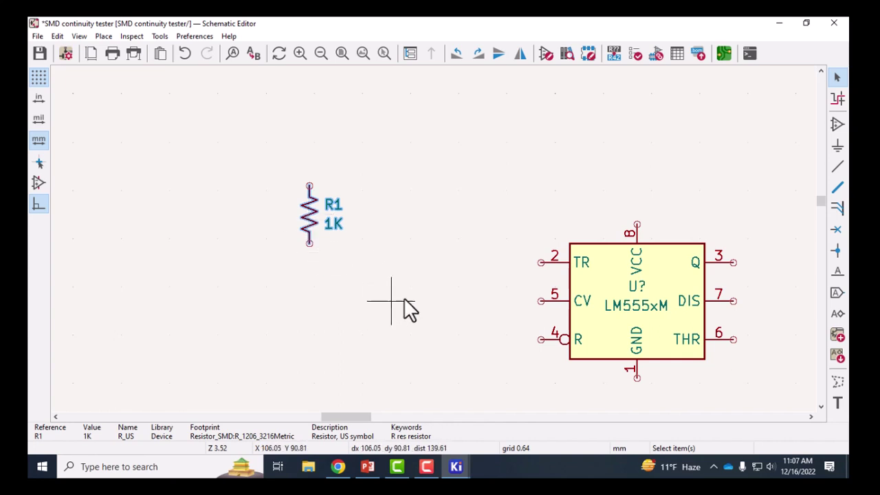
scroll(384, 313, "down", 1)
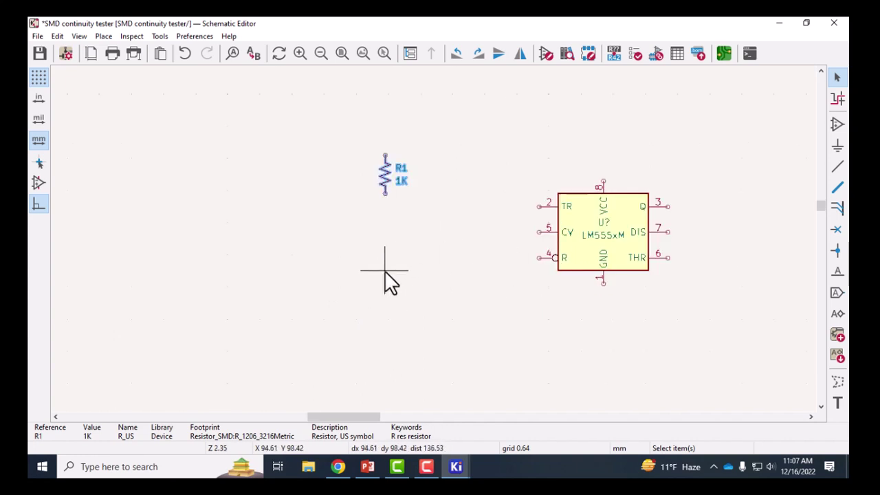
key("ctrl+d")
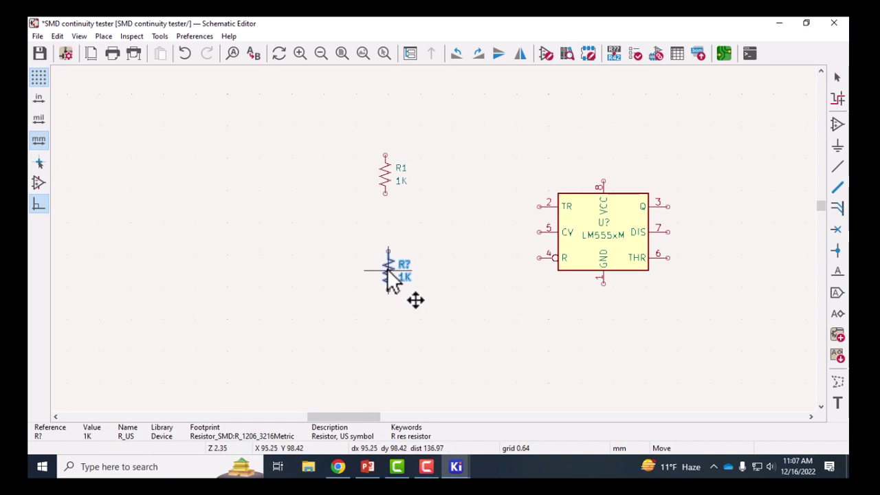
left_click(385, 271)
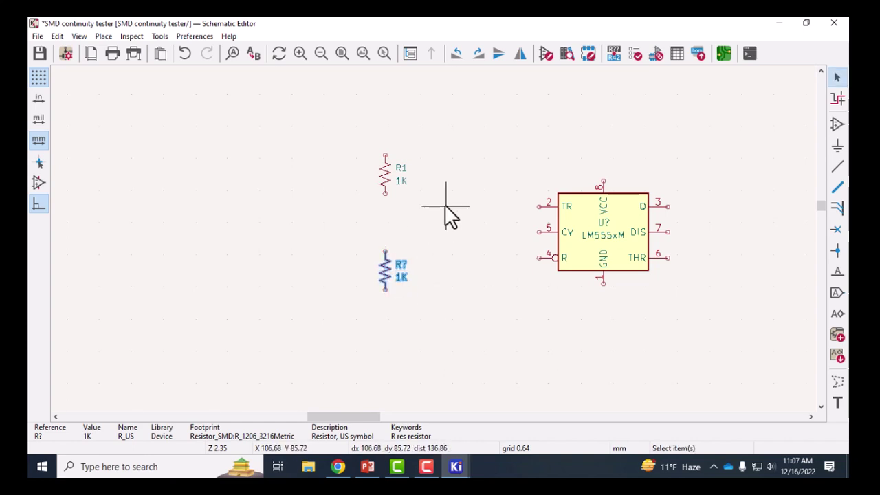
- Duplicate the resistor twice more, placing one copy to the upper right and one to the lower right of the LM555xM
key("ctrl+d")
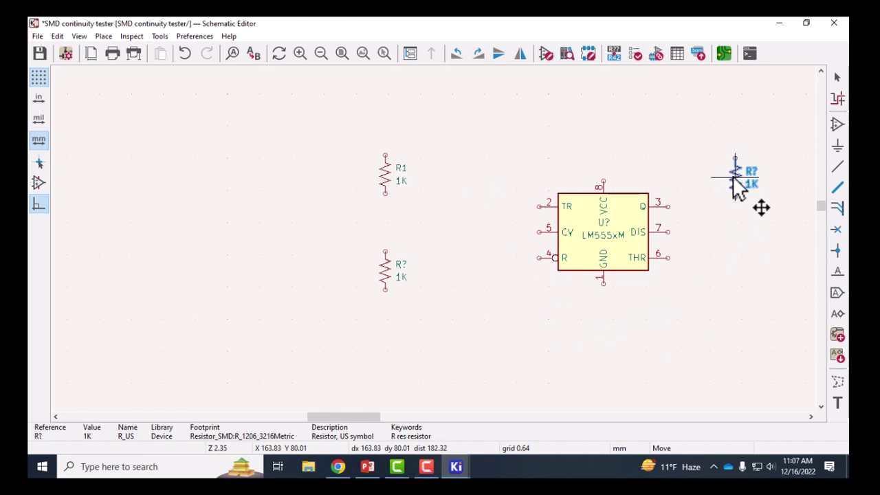
left_click(734, 179)
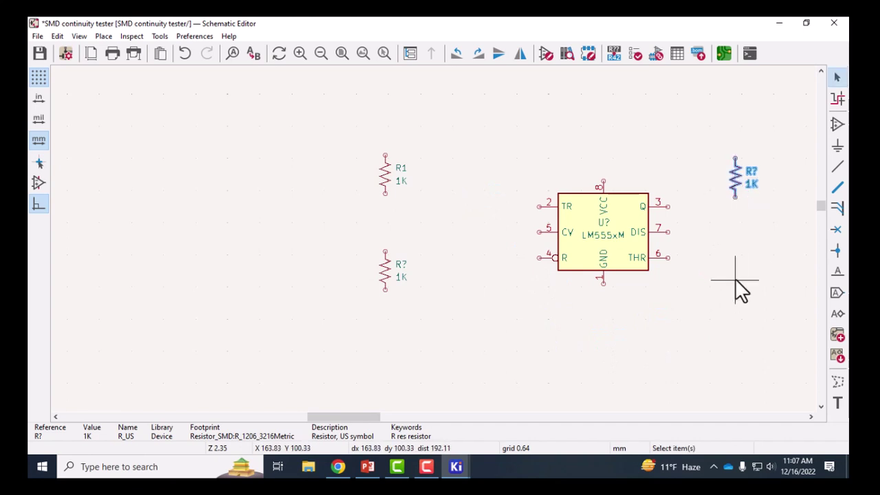
key("ctrl+d")
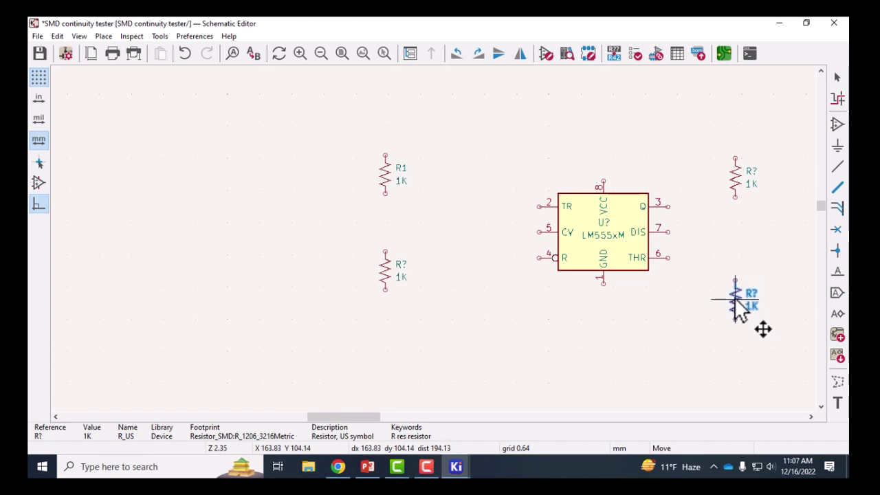
left_click(737, 300)
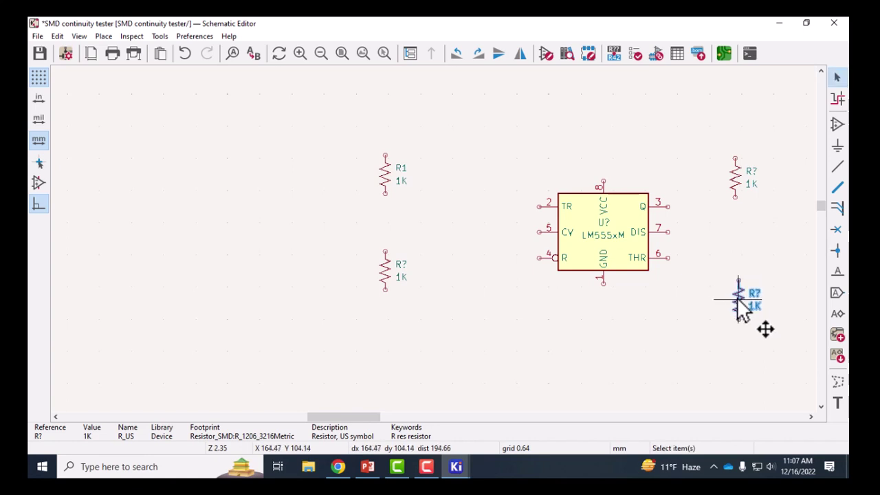
left_click(658, 331)
middle_click_drag(658, 331, 543, 337)
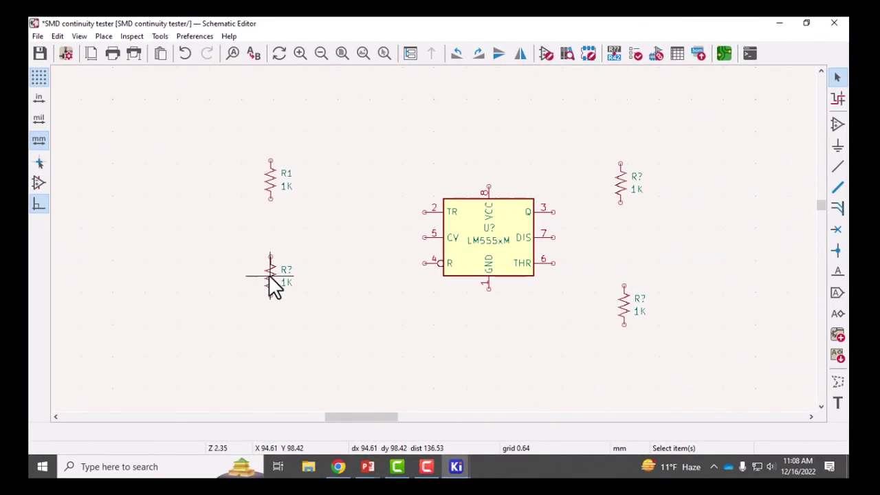
- Set the reference of the resistor below R1 to R2 and its value to 120K
double_click(272, 278)
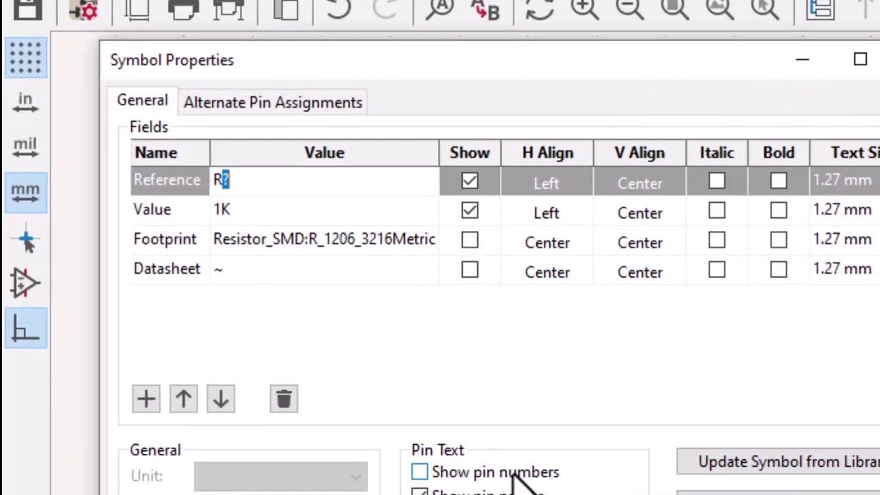
type("2")
left_click(225, 206)
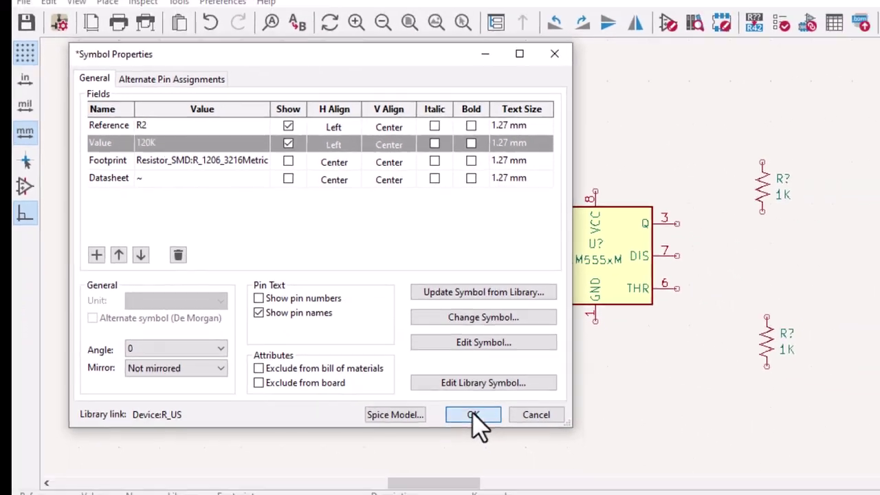
left_click(471, 413)
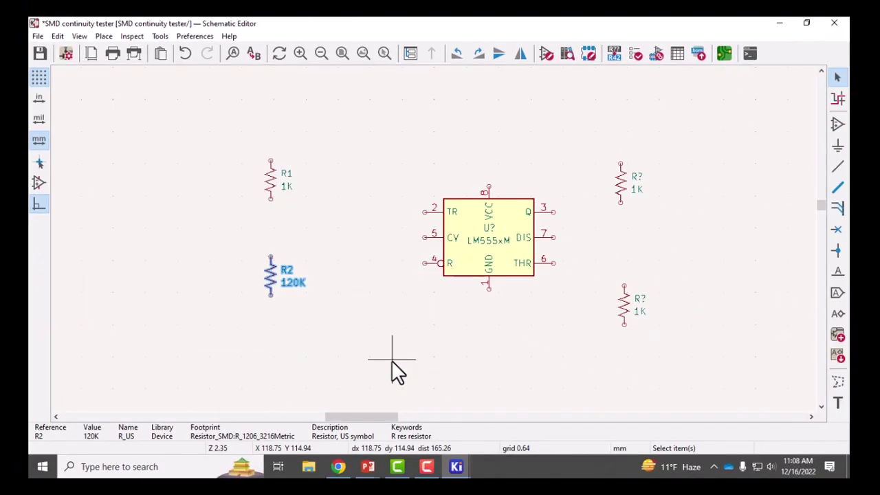
left_click(465, 350)
- Rotate the resistor at the lower right of the LM555xM so that it lies horizontally
left_click(625, 309)
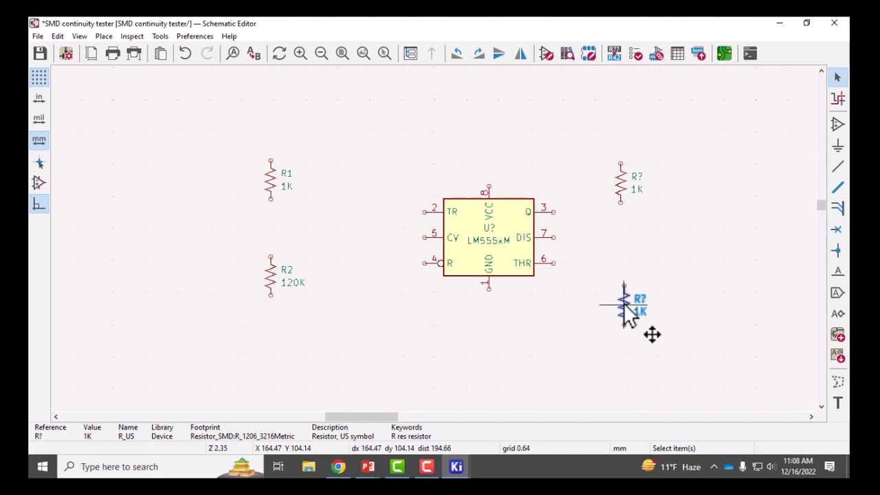
key("r")
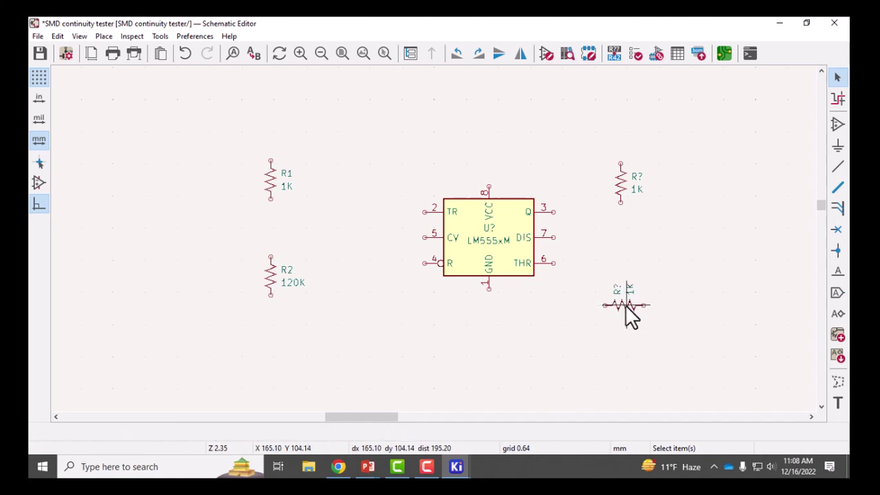
key("r")
key("r")
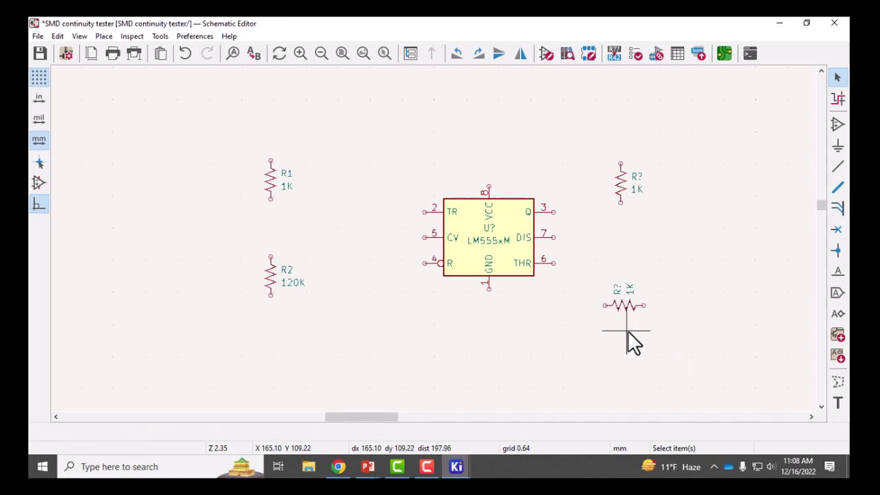
- Set the reference of the horizontal resistor at the lower right of the LM555xM to R3 and its value to 220
double_click(624, 308)
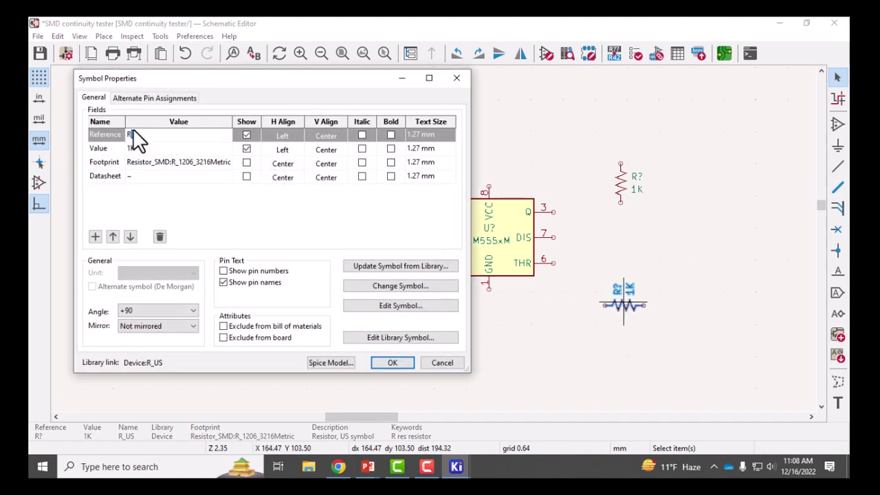
type("3")
left_click(135, 150)
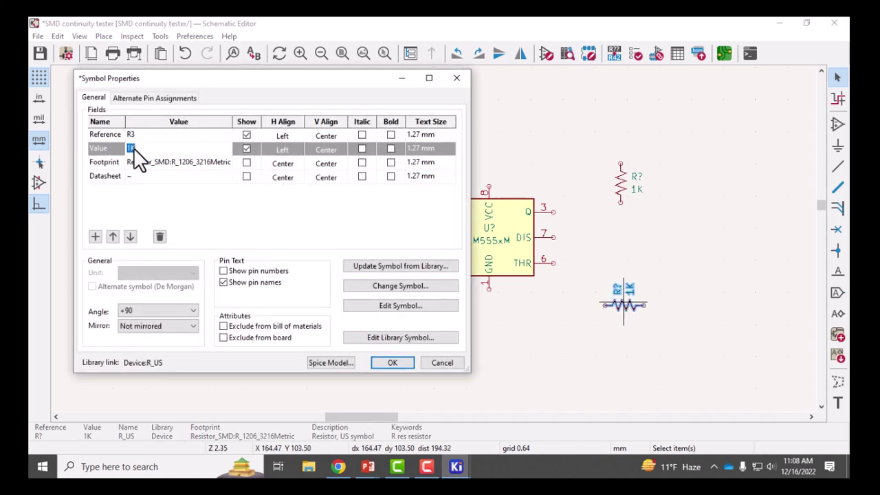
left_click(390, 363)
- Turn R3's reference and value labels horizontal and place them side by side above the resistor
left_click(617, 289)
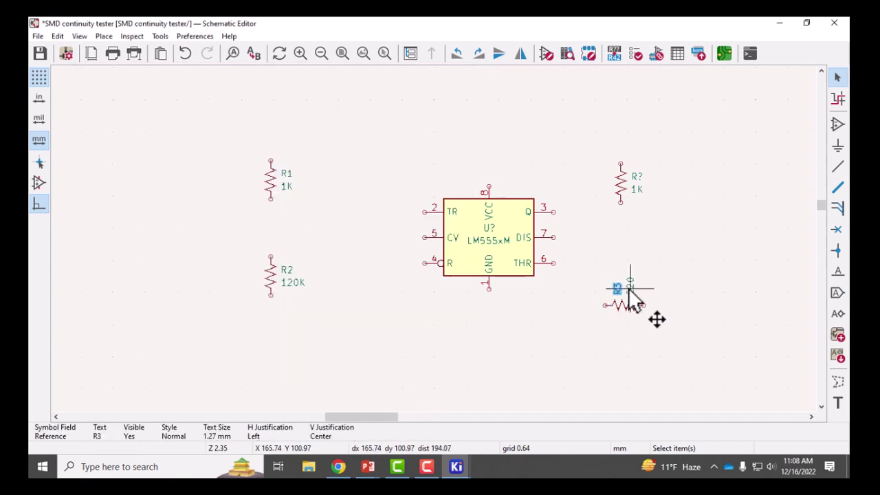
left_click(630, 289)
left_click(617, 290)
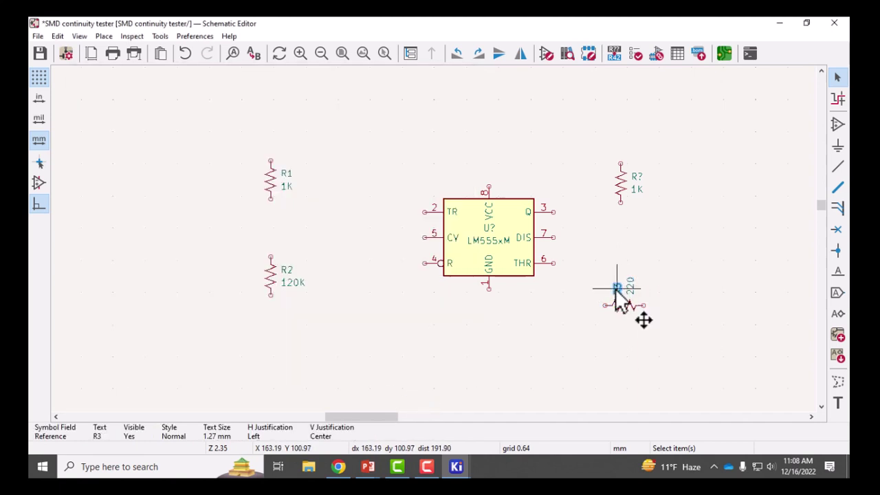
key("m")
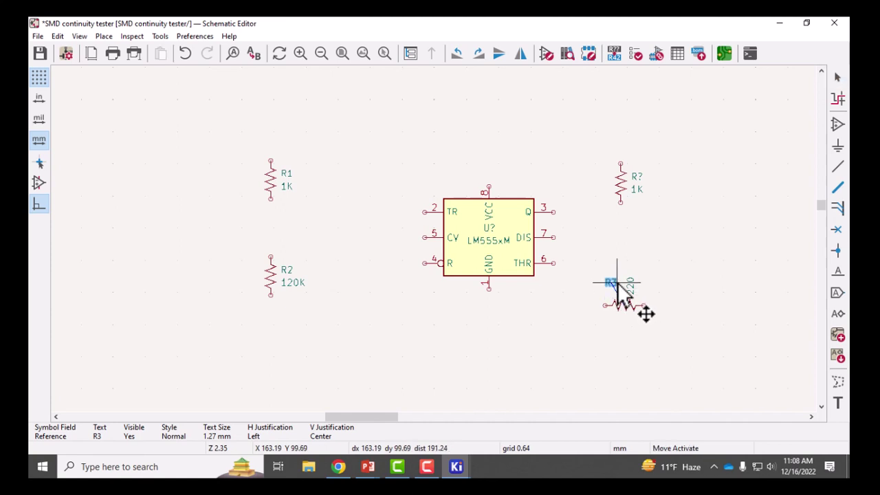
left_click(629, 287)
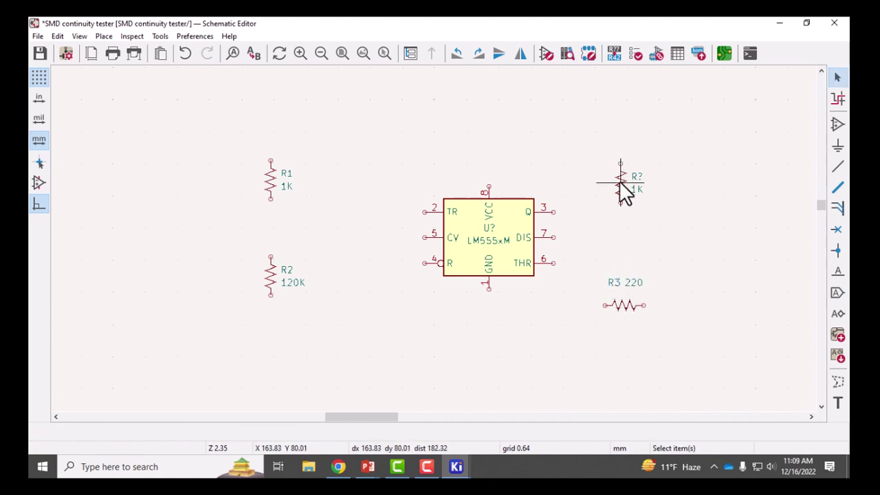
- Set the reference of the resistor at the upper right of the LM555xM to R4 and replace its value
double_click(623, 186)
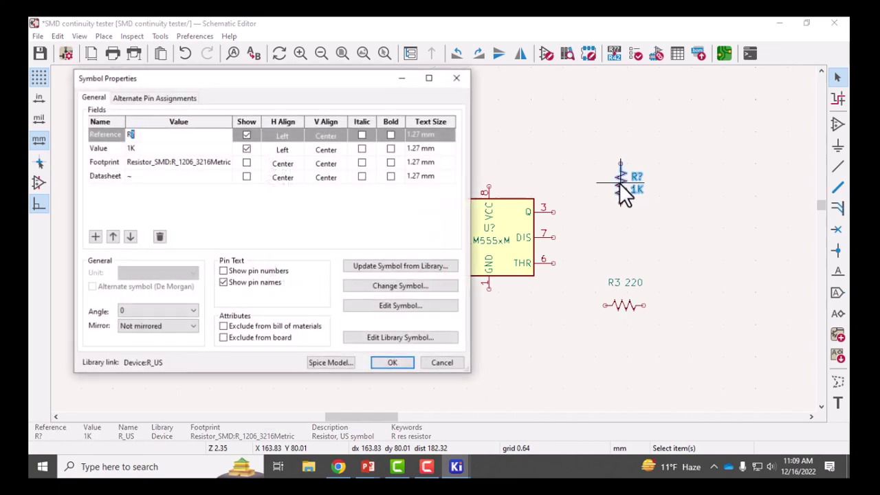
left_click(135, 147)
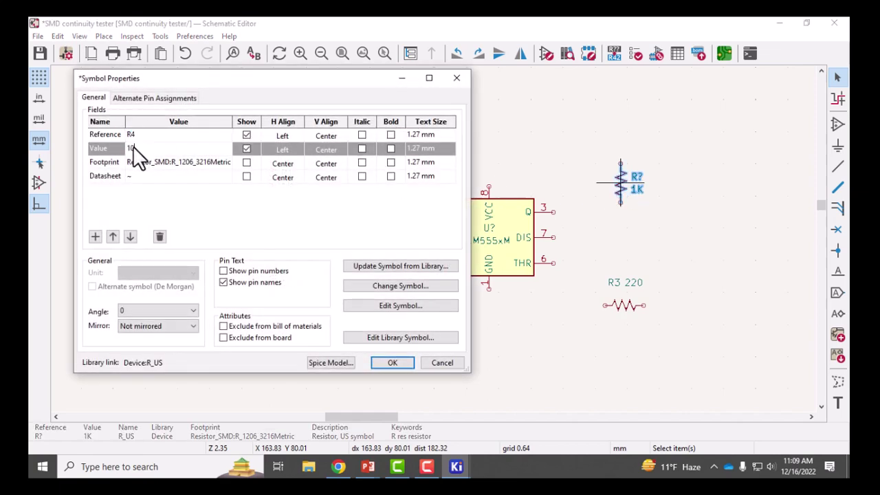